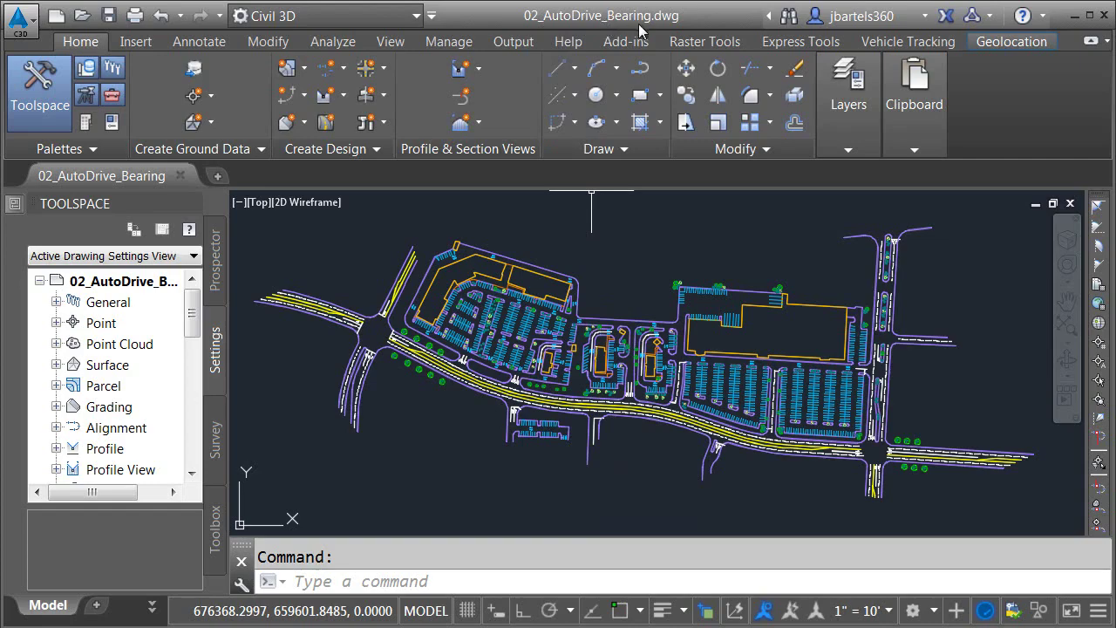
Start an AutoDrive Arc swept path with the DB32 Refuse Vehicle from the drawing's vehicle pool, accepting the drawing settings
{"action": "scroll", "coordinate": [622, 347], "scroll_direction": "up", "scroll_amount": 3}
{"action": "scroll", "coordinate": [621, 347], "scroll_direction": "up", "scroll_amount": 3}
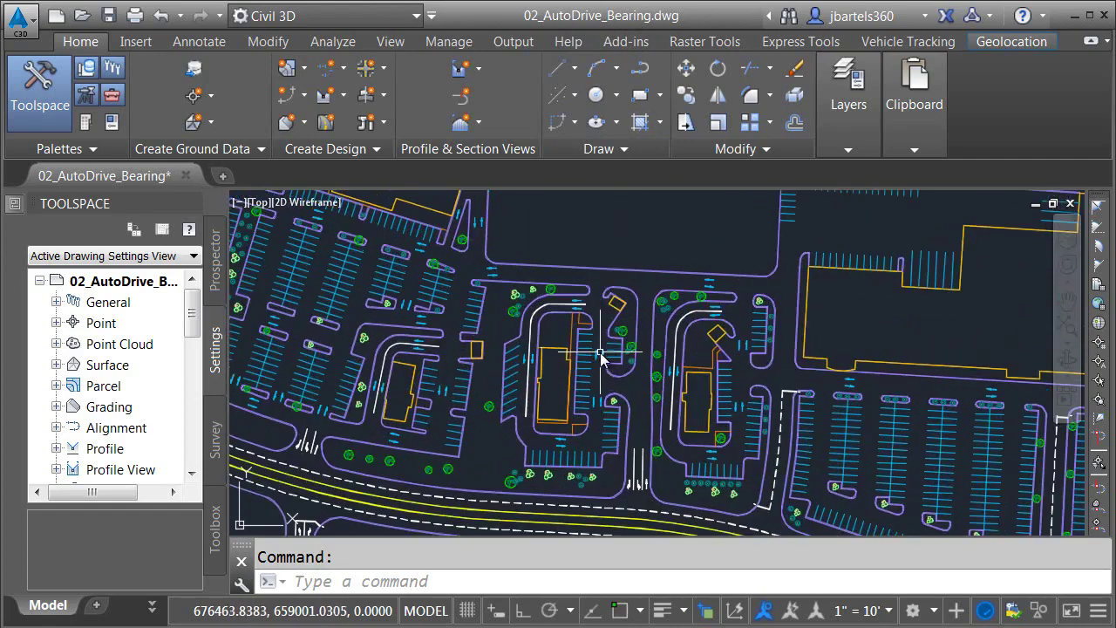
{"action": "middle_click_drag", "start_coordinate": [556, 386], "coordinate": [565, 349]}
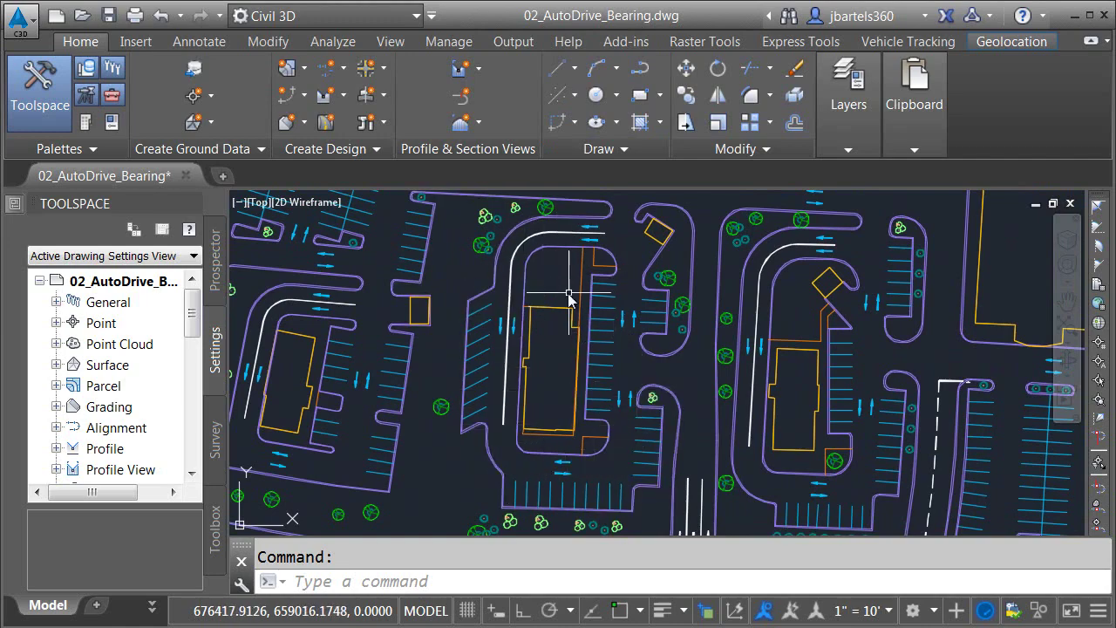
{"action": "middle_click_drag", "start_coordinate": [567, 299], "coordinate": [574, 418]}
{"action": "scroll", "coordinate": [558, 382], "scroll_direction": "up", "scroll_amount": 2}
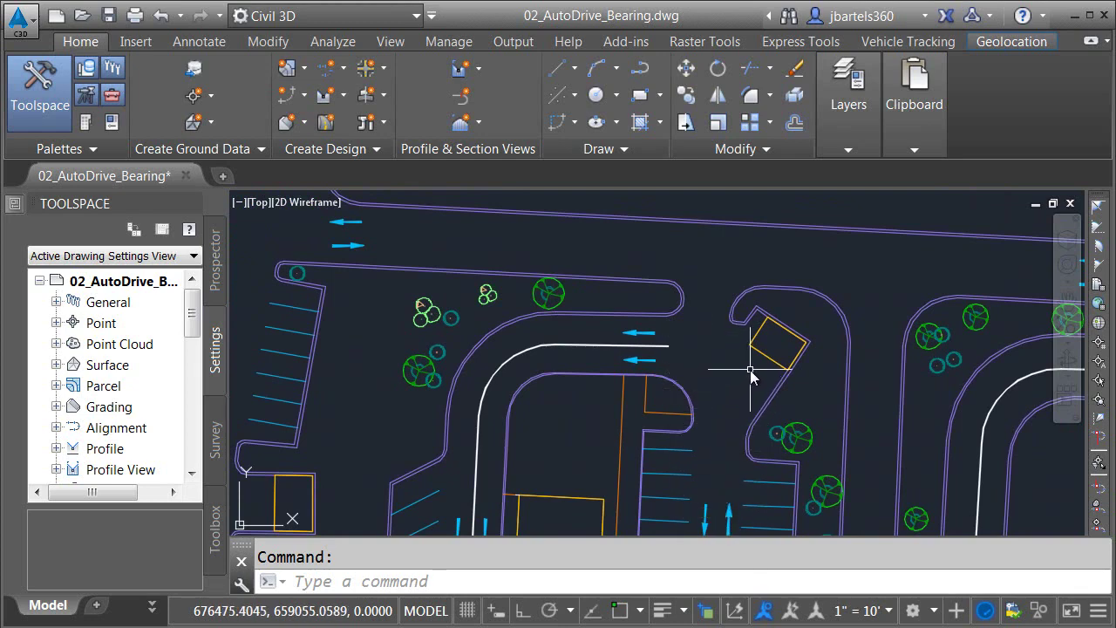
{"action": "left_click", "coordinate": [876, 61]}
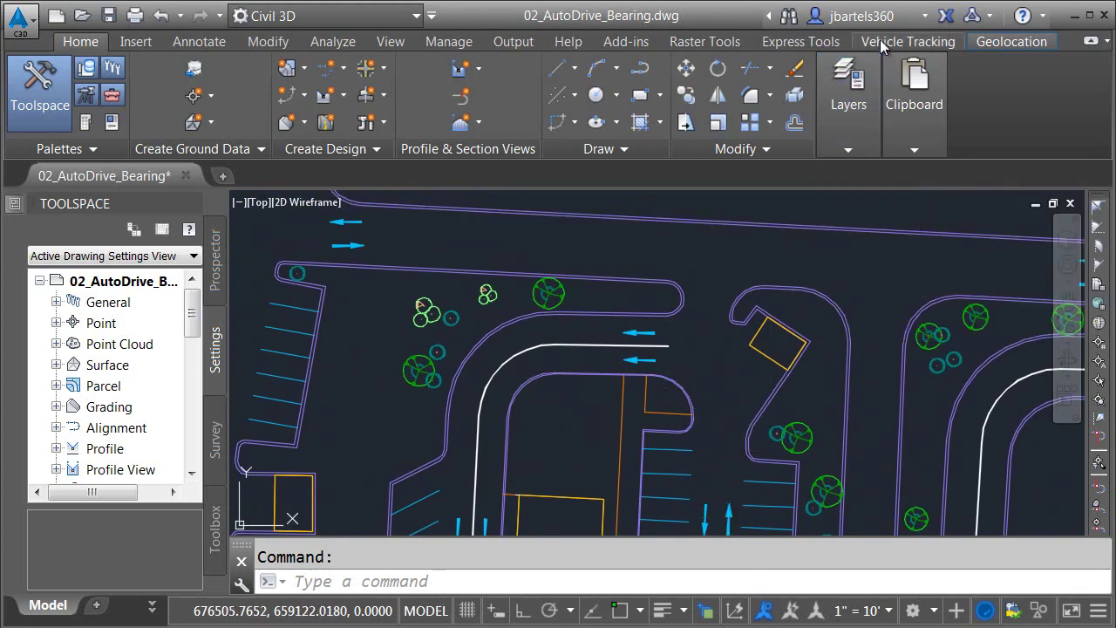
{"action": "left_click", "coordinate": [882, 43]}
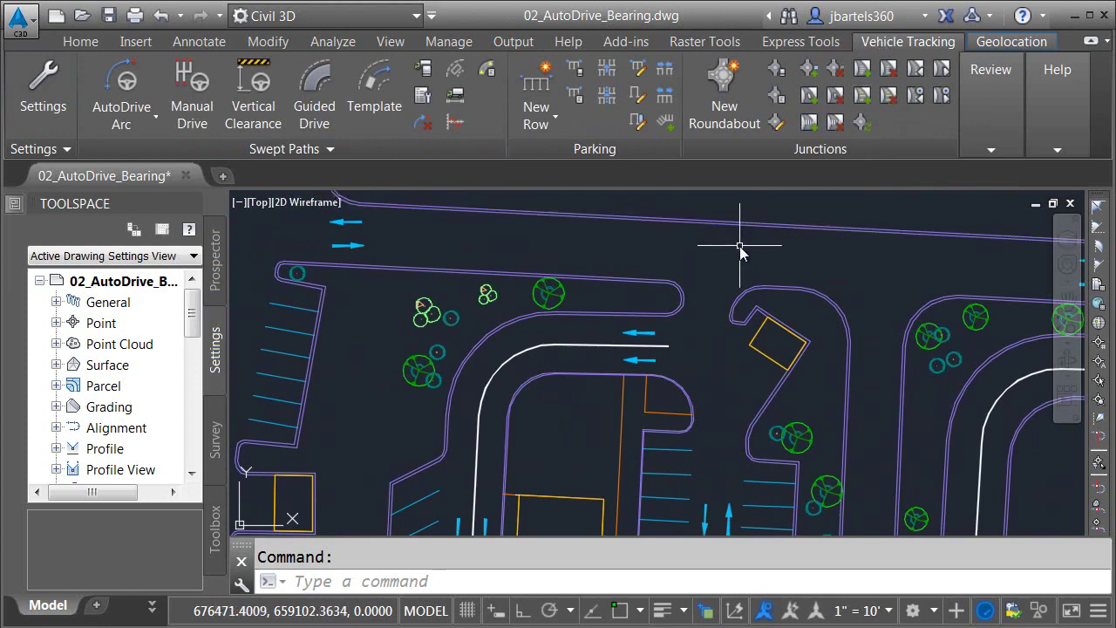
{"action": "left_click", "coordinate": [126, 76]}
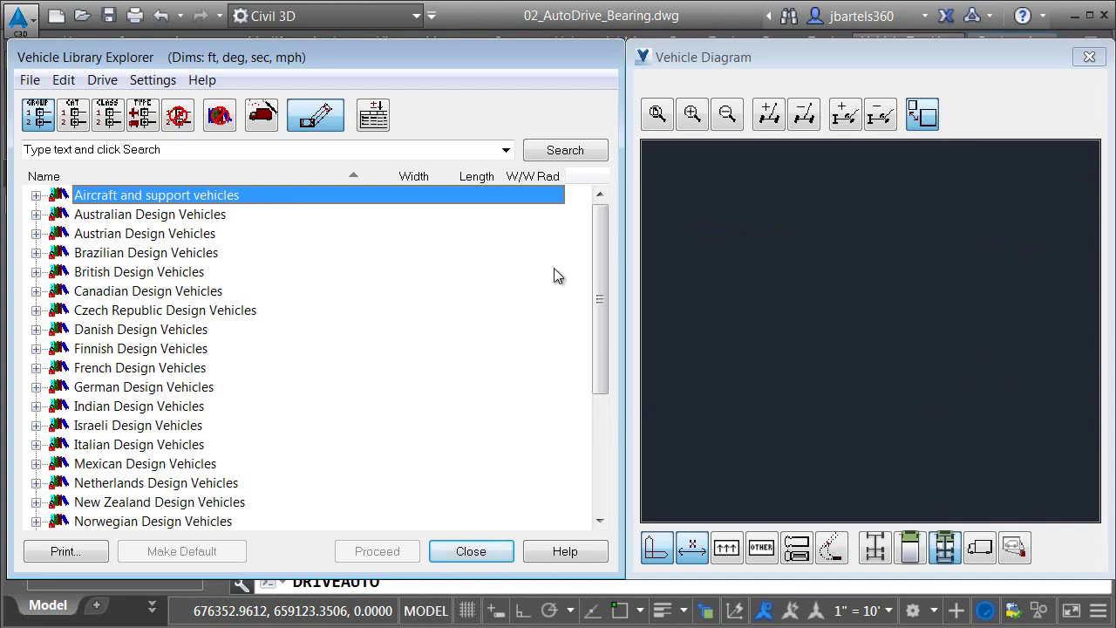
{"action": "left_click_drag", "start_coordinate": [594, 246], "coordinate": [600, 380]}
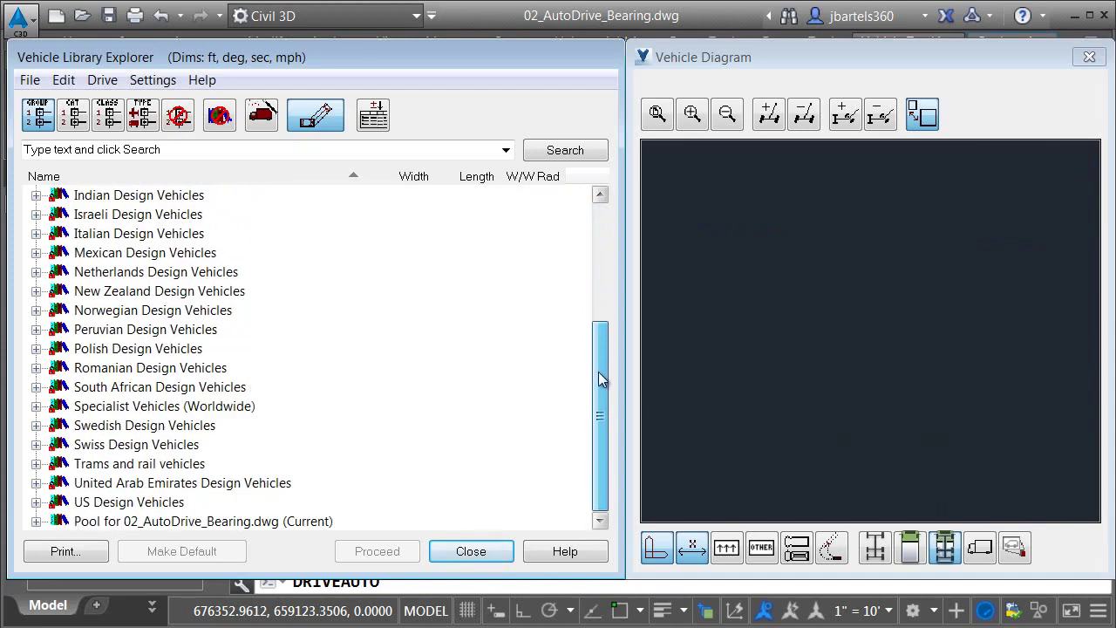
{"action": "left_click", "coordinate": [36, 521]}
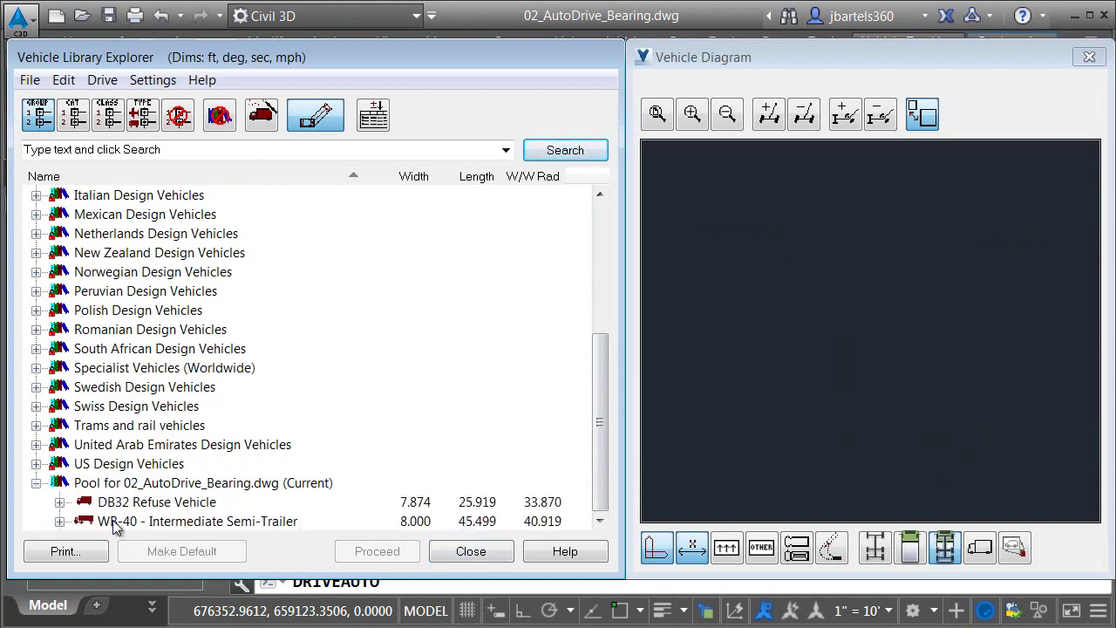
{"action": "double_click", "coordinate": [155, 504]}
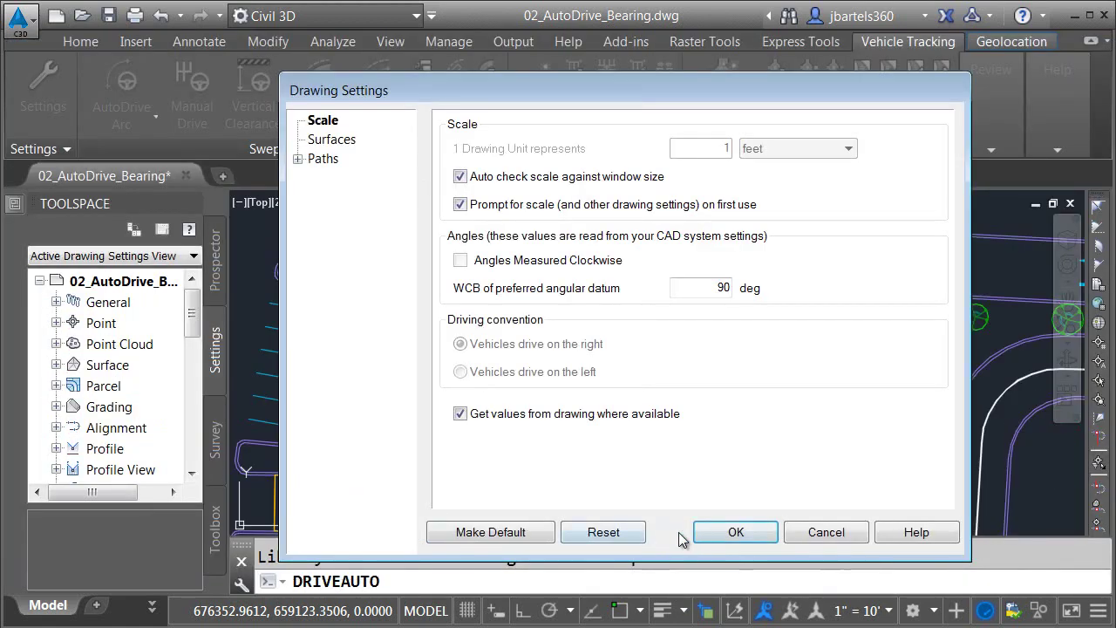
{"action": "left_click", "coordinate": [730, 535]}
Place the refuse vehicle in the aisle north of the planted island, heading east along the curb, and enable turning onto a bearing
{"action": "scroll", "coordinate": [541, 262], "scroll_direction": "up", "scroll_amount": 3}
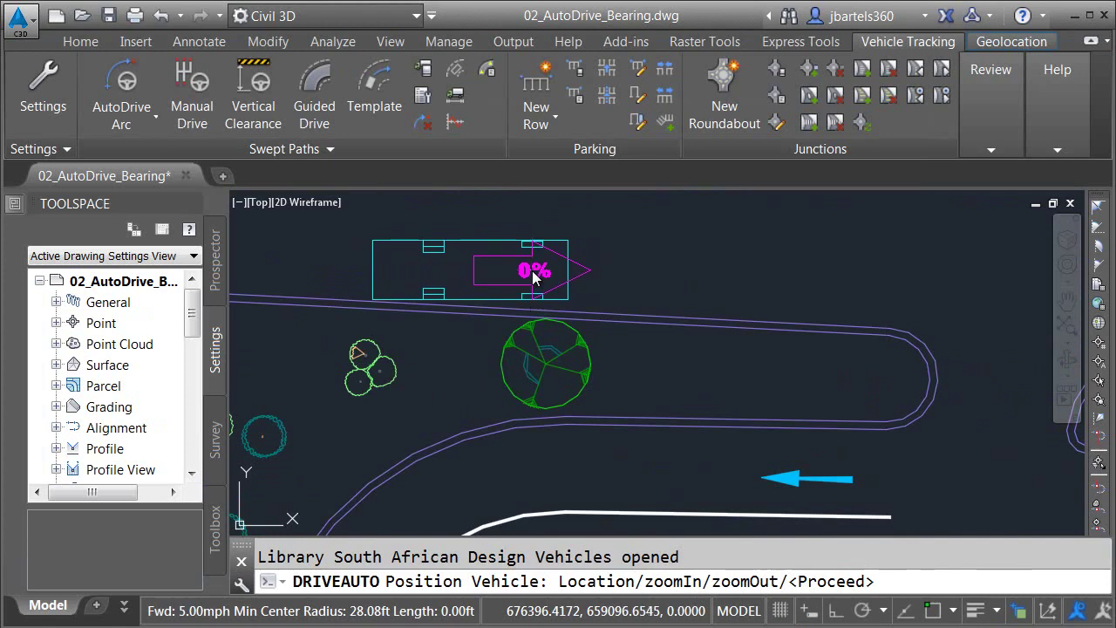
{"action": "left_click", "coordinate": [533, 266]}
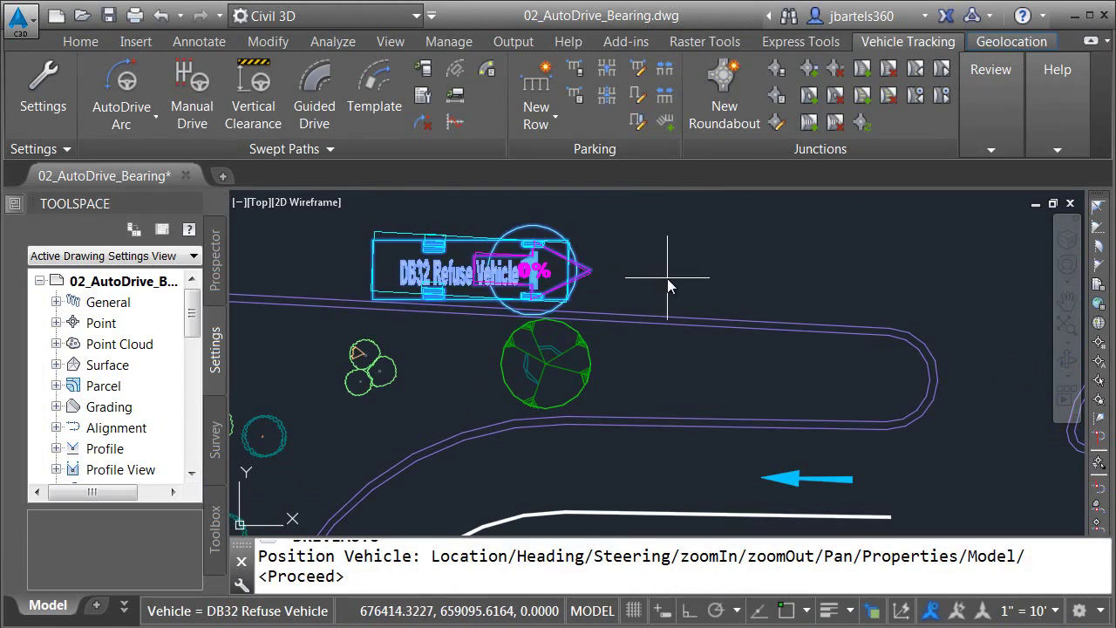
{"action": "left_click", "coordinate": [793, 374]}
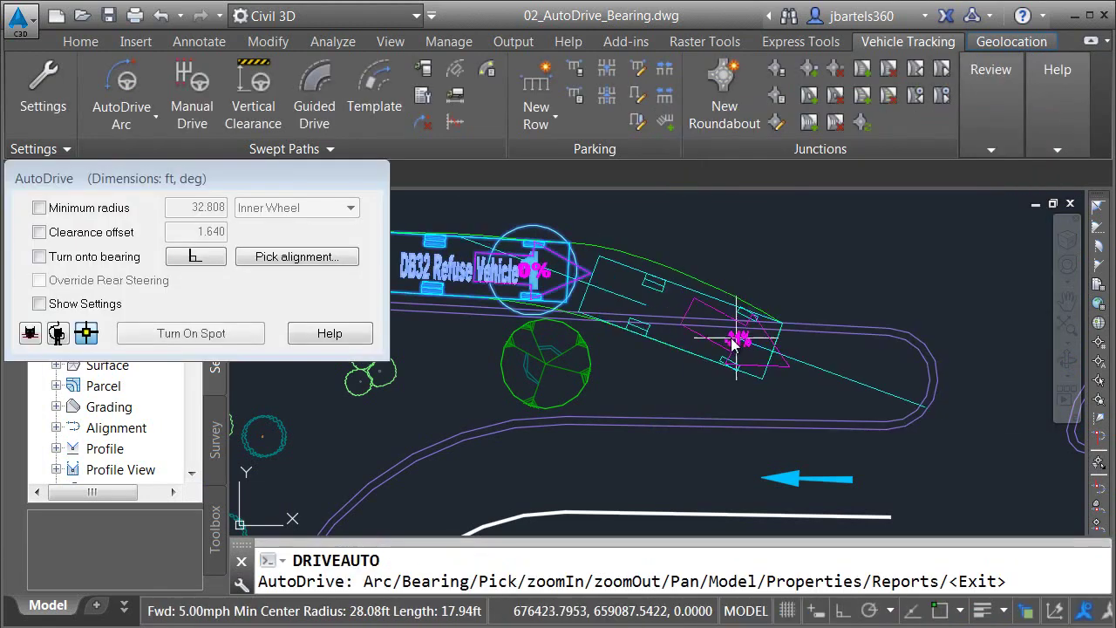
{"action": "scroll", "coordinate": [724, 332], "scroll_direction": "down", "scroll_amount": 2}
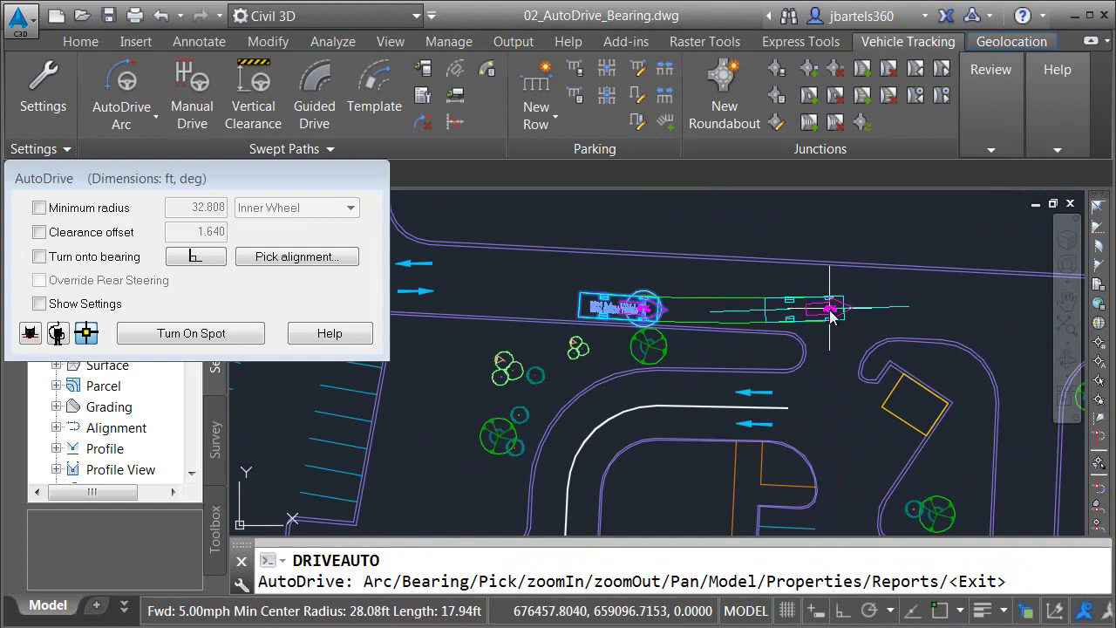
{"action": "left_click", "coordinate": [39, 256]}
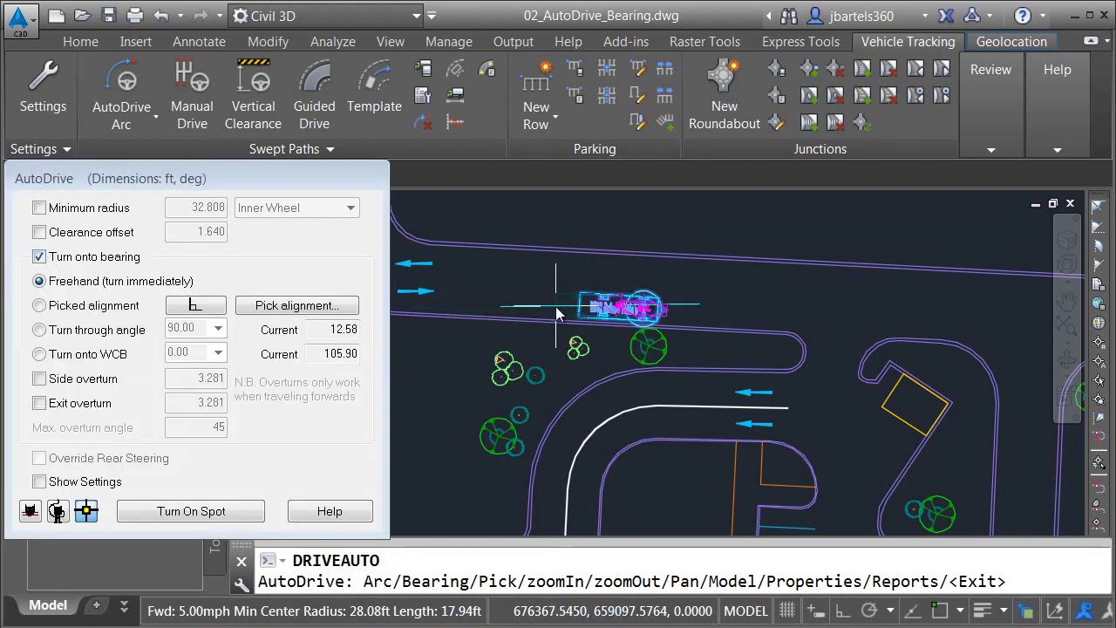
Set the bearing turn to go through an angle of 45 degrees
{"action": "scroll", "coordinate": [706, 323], "scroll_direction": "down", "scroll_amount": 3}
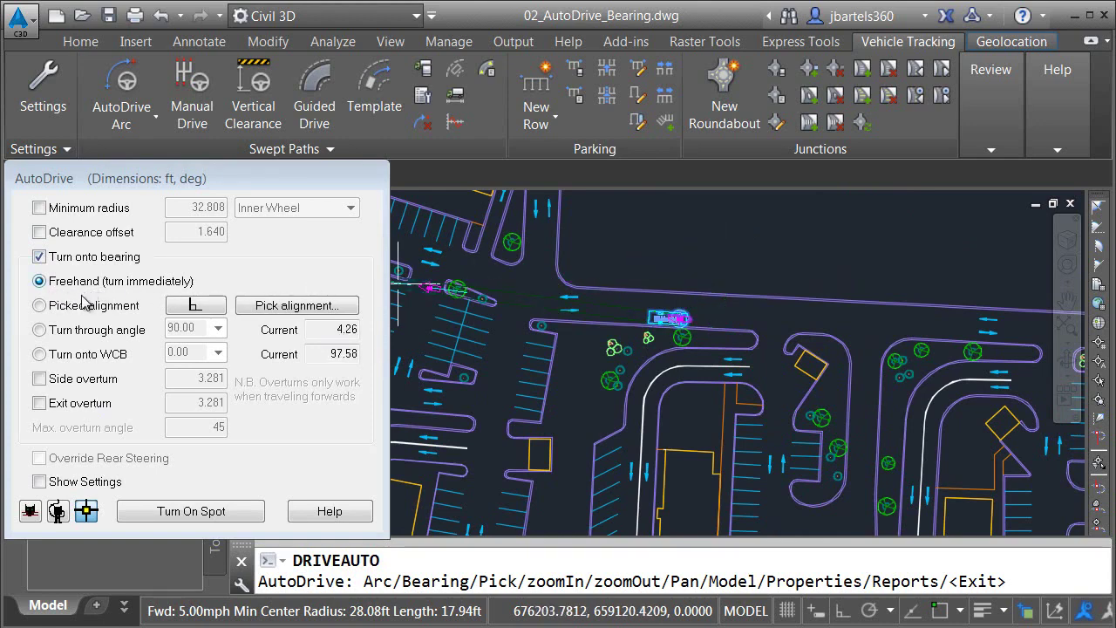
{"action": "left_click", "coordinate": [40, 331]}
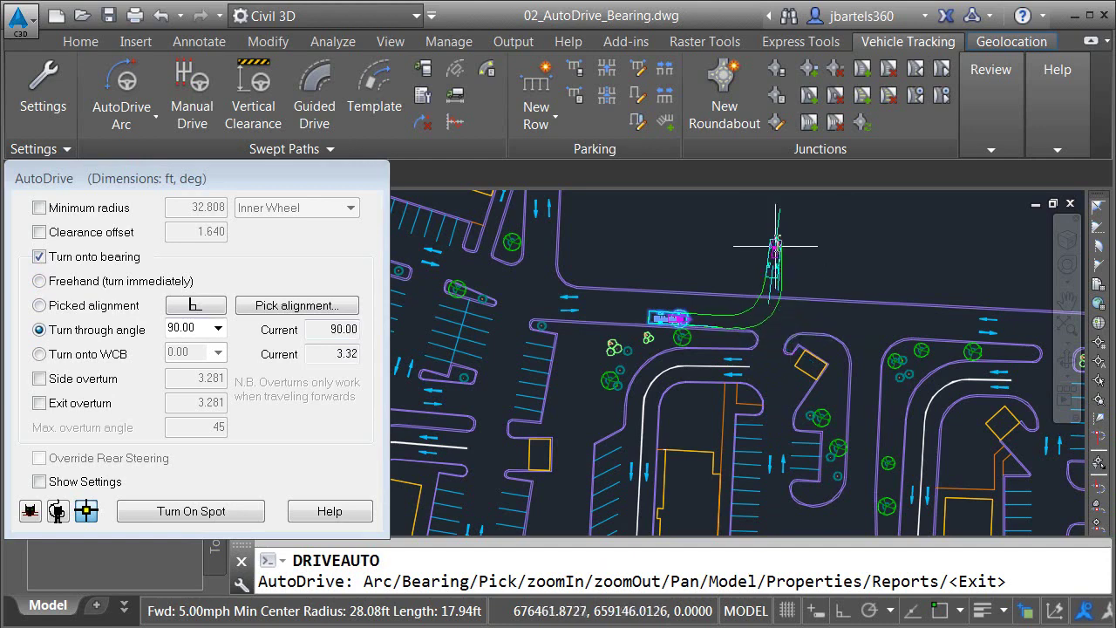
{"action": "left_click", "coordinate": [217, 328]}
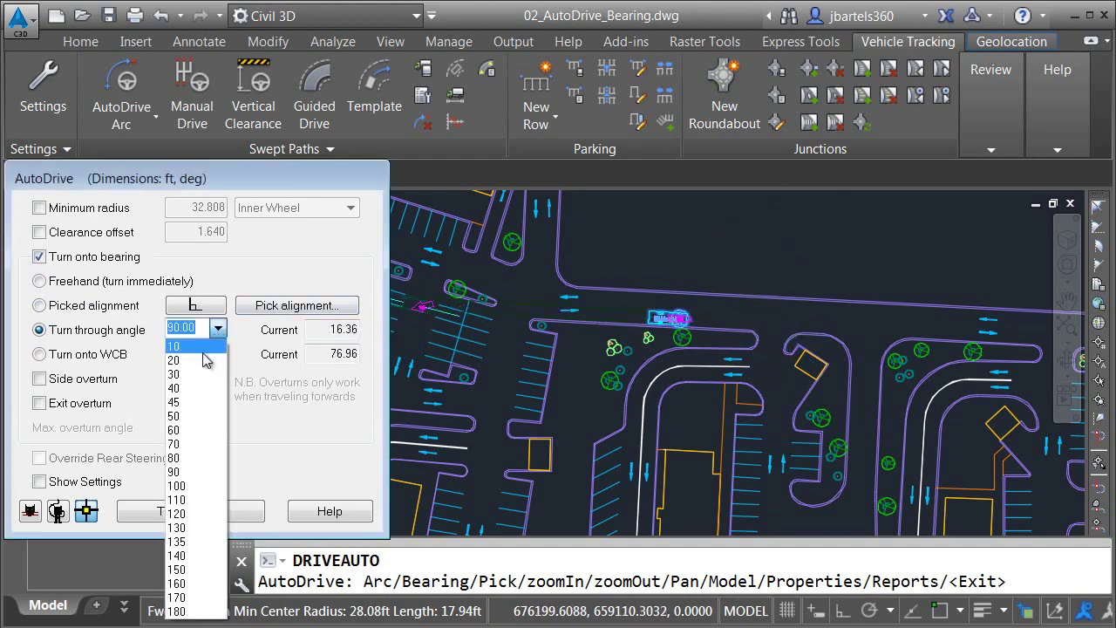
{"action": "left_click", "coordinate": [195, 402]}
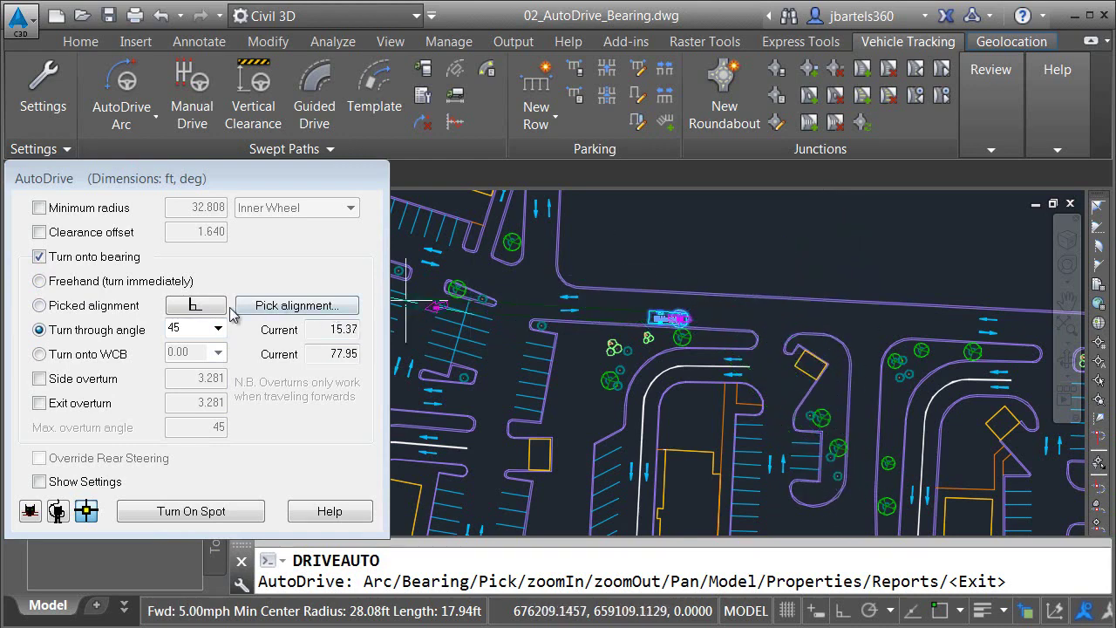
Turn the vehicle onto the alignment of the orange line east of the building and drive it south down the parking aisle
{"action": "left_click", "coordinate": [40, 306]}
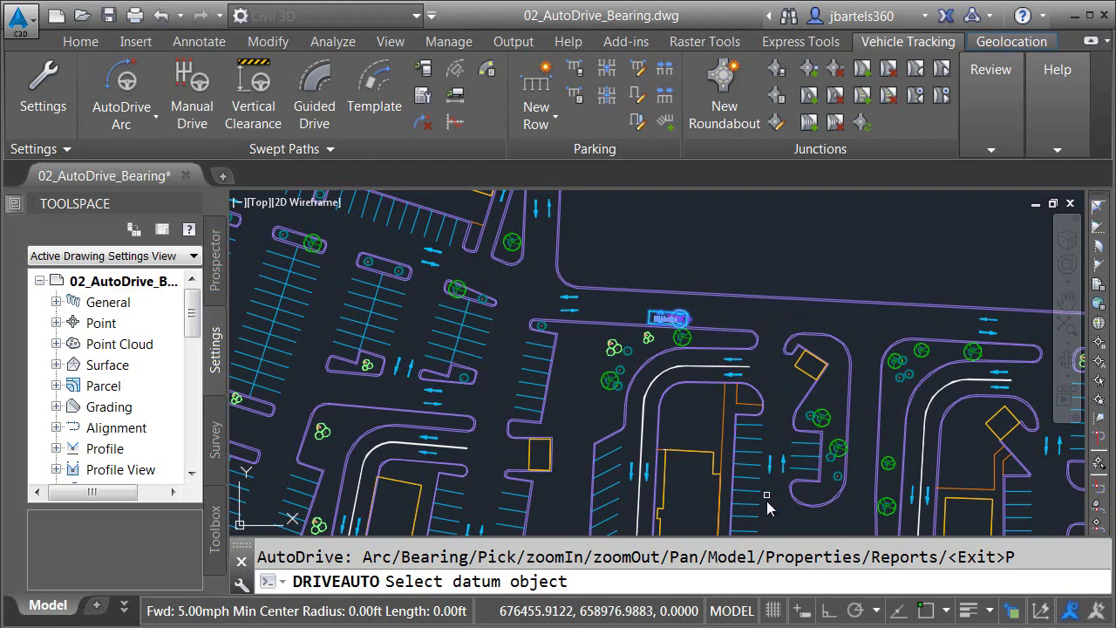
{"action": "left_click", "coordinate": [723, 436]}
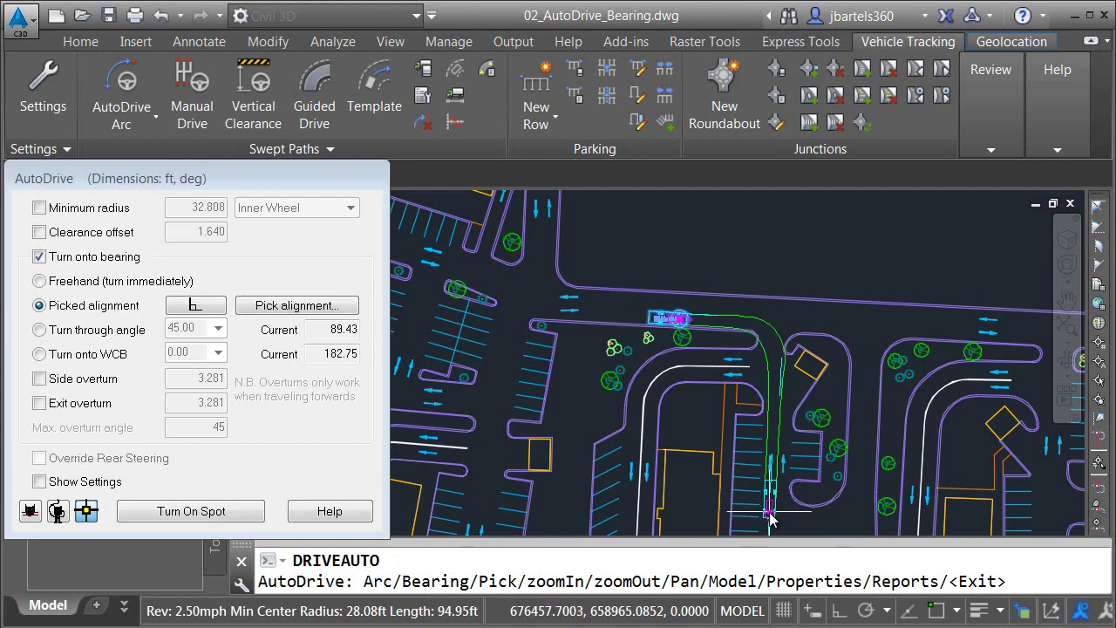
{"action": "left_click", "coordinate": [769, 516]}
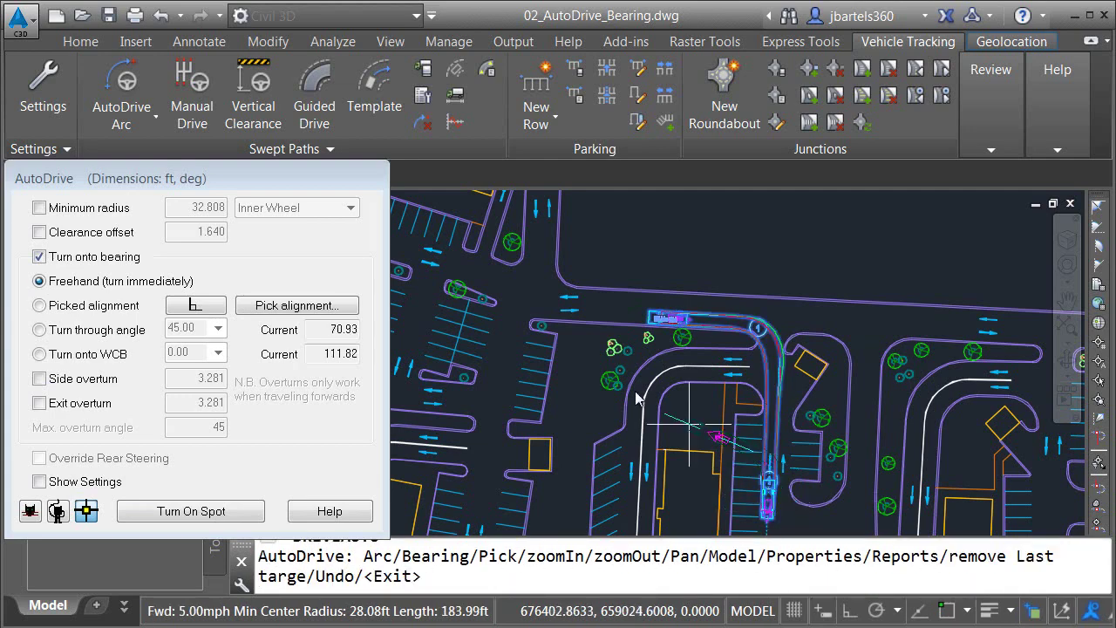
Pick the angled curb beside the yellow enclosure as alignment, reverse the vehicle to the enclosure's front edge, and end the path
{"action": "left_click", "coordinate": [340, 311]}
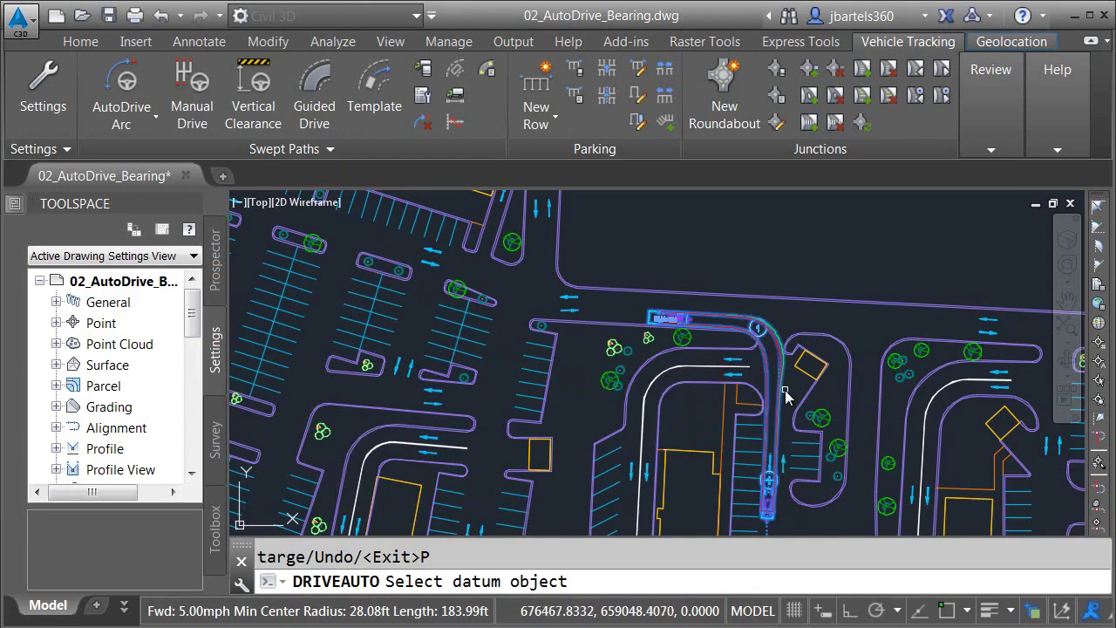
{"action": "scroll", "coordinate": [791, 388], "scroll_direction": "up", "scroll_amount": 5}
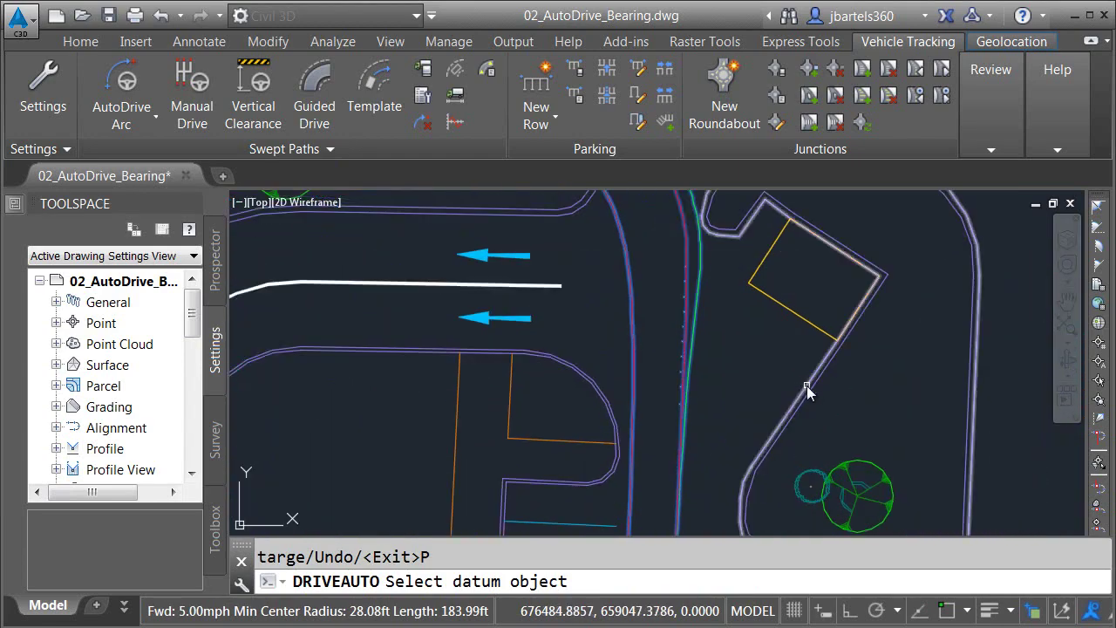
{"action": "left_click", "coordinate": [803, 385]}
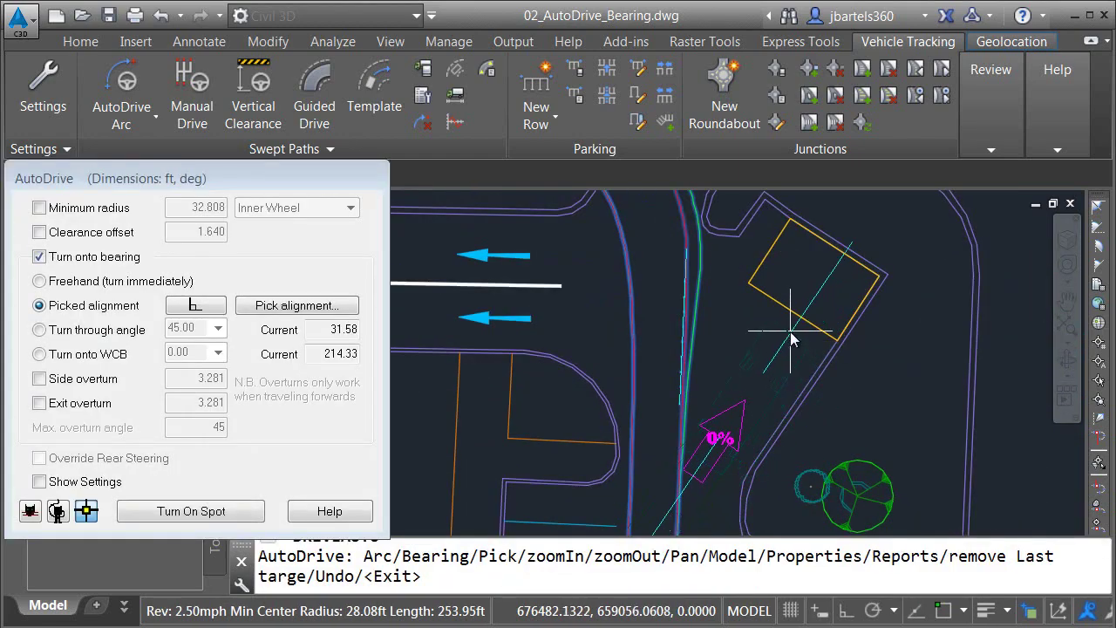
{"action": "scroll", "coordinate": [789, 324], "scroll_direction": "up", "scroll_amount": 4}
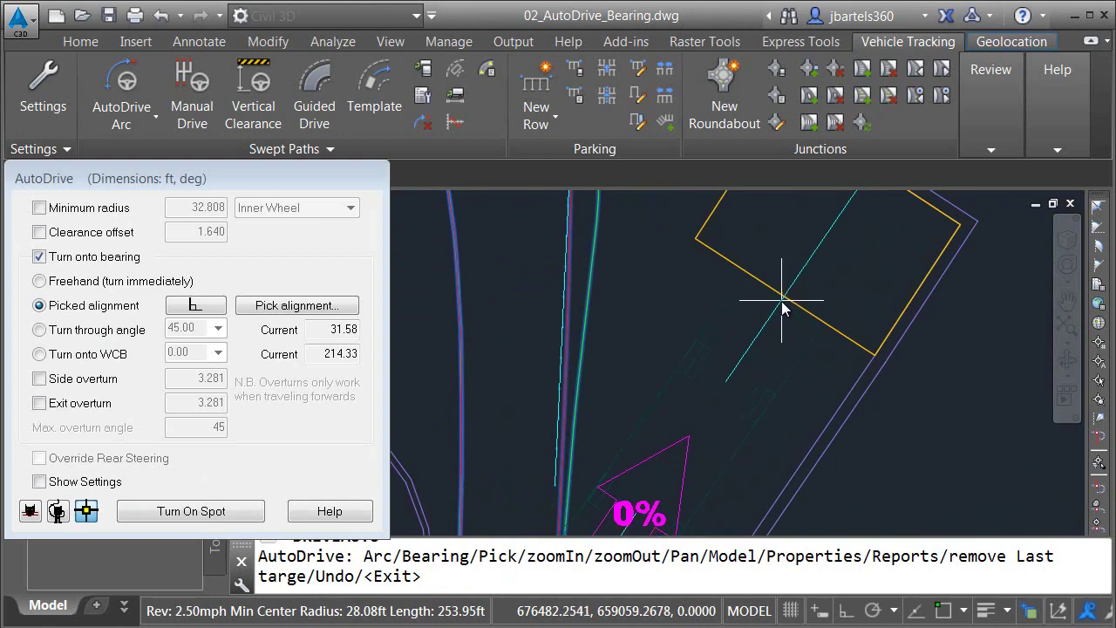
{"action": "left_click", "coordinate": [781, 300]}
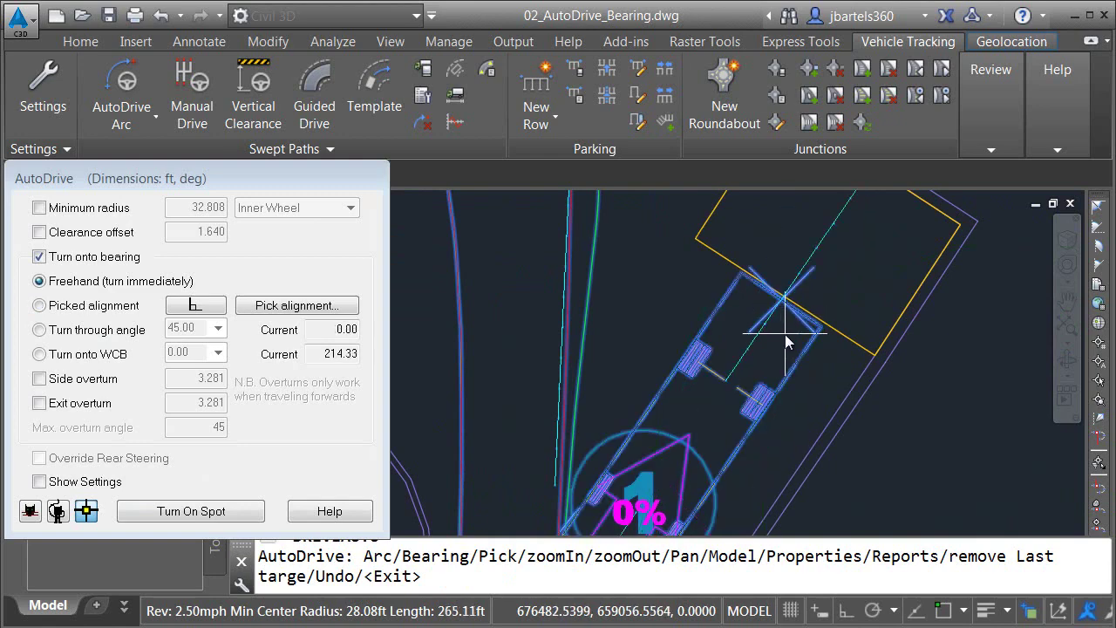
{"action": "key", "text": "Escape"}
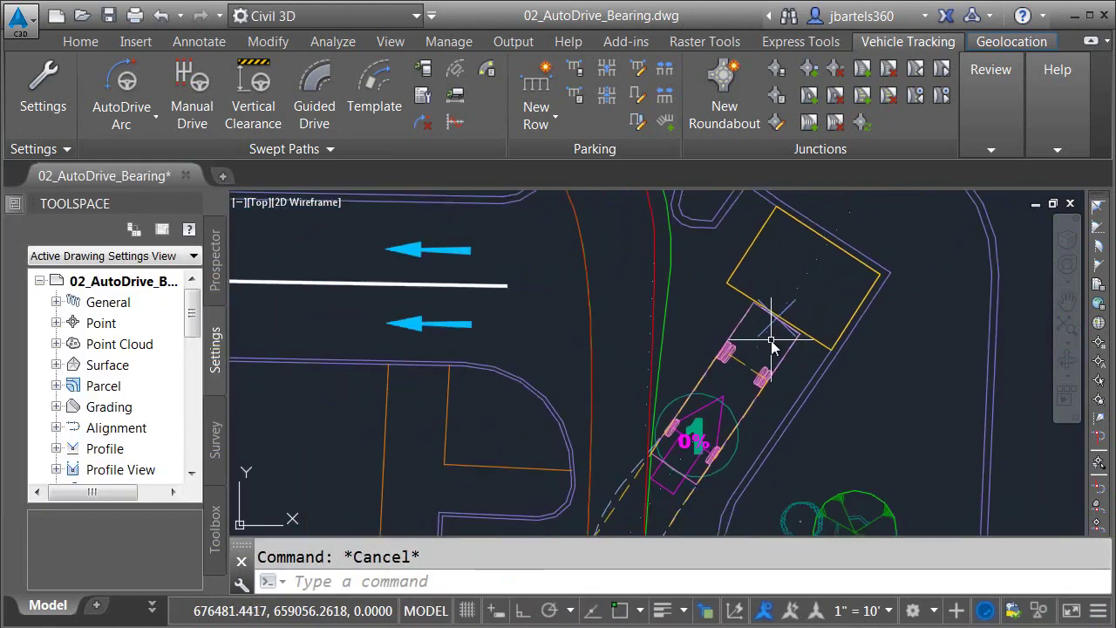
Move the swept path's starting turn grip slightly north in the aisle so the turn clears the planted island's rounded curb
{"action": "scroll", "coordinate": [772, 344], "scroll_direction": "down", "scroll_amount": 3}
{"action": "mouse_move", "coordinate": [771, 399]}
{"action": "middle_mouse_down"}
{"action": "mouse_move", "coordinate": [735, 268]}
{"action": "mouse_move", "coordinate": [752, 489]}
{"action": "middle_mouse_up"}
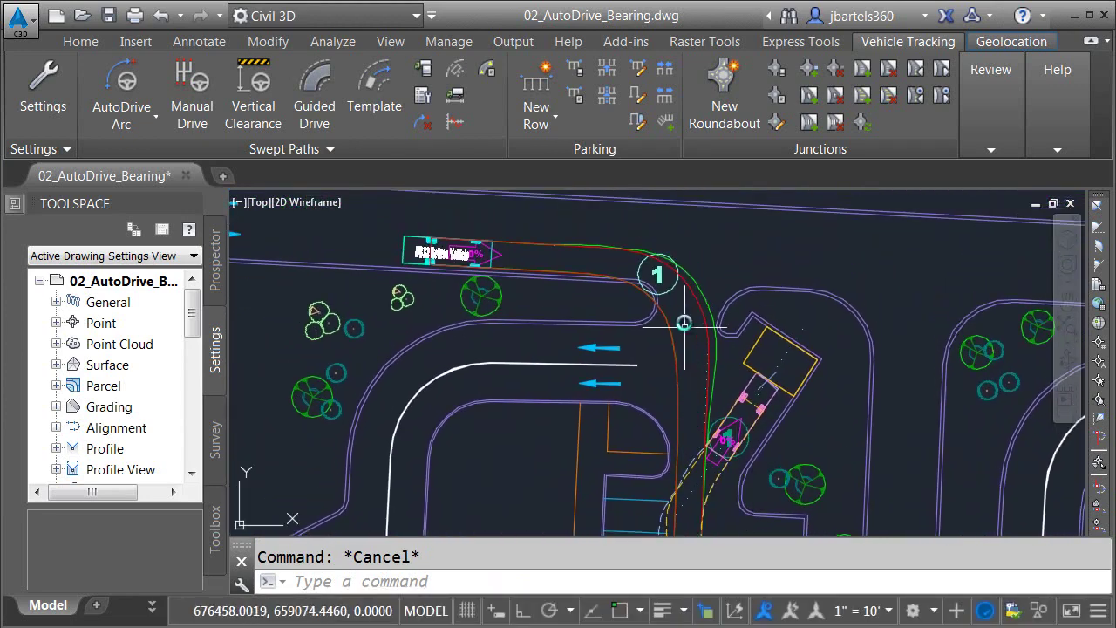
{"action": "scroll", "coordinate": [684, 323], "scroll_direction": "up", "scroll_amount": 2}
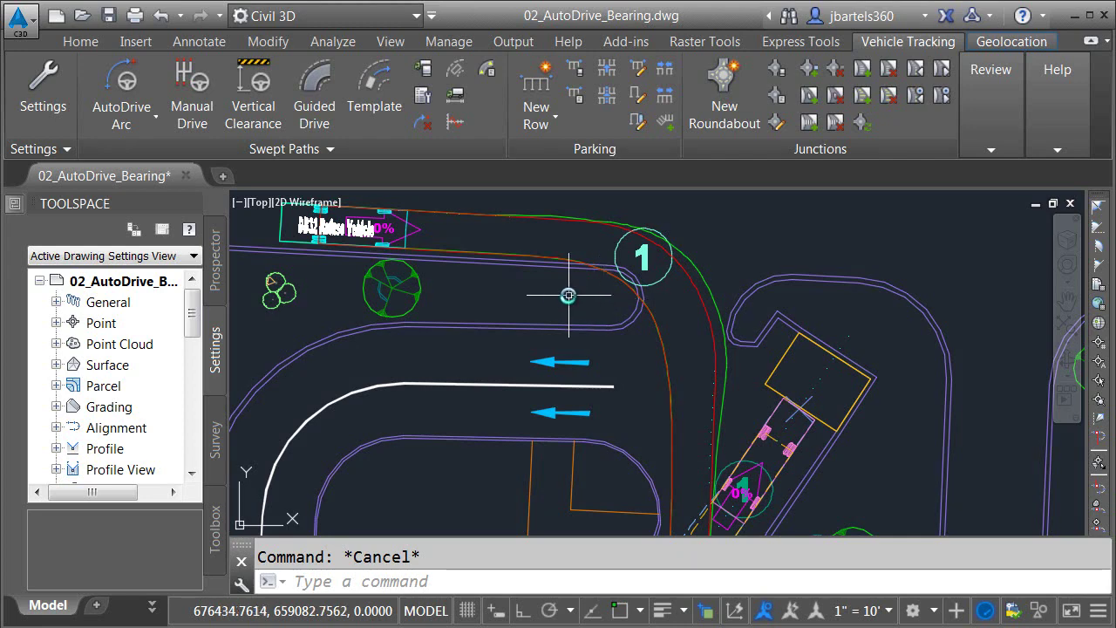
{"action": "left_click", "coordinate": [692, 258]}
{"action": "middle_click_drag", "start_coordinate": [652, 253], "coordinate": [677, 271]}
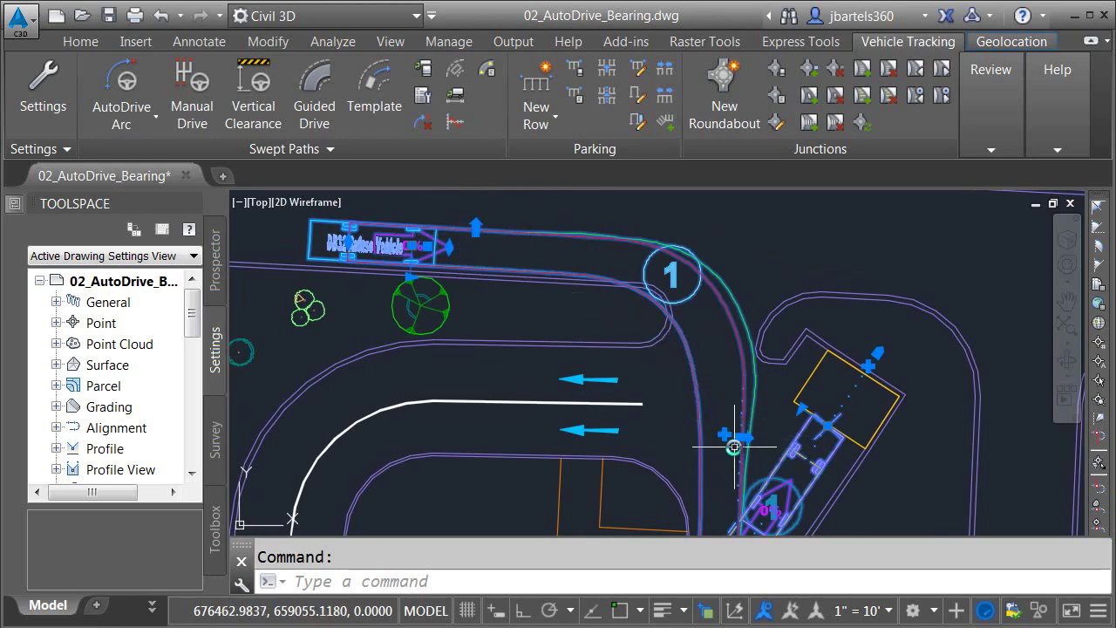
{"action": "left_click", "coordinate": [475, 227]}
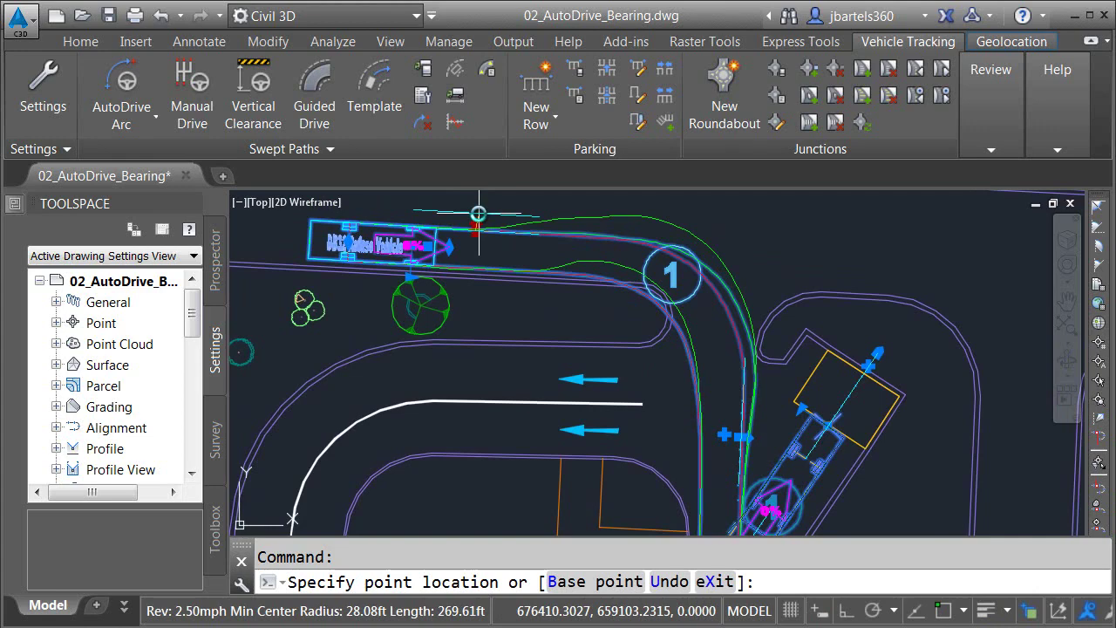
{"action": "left_click", "coordinate": [478, 214]}
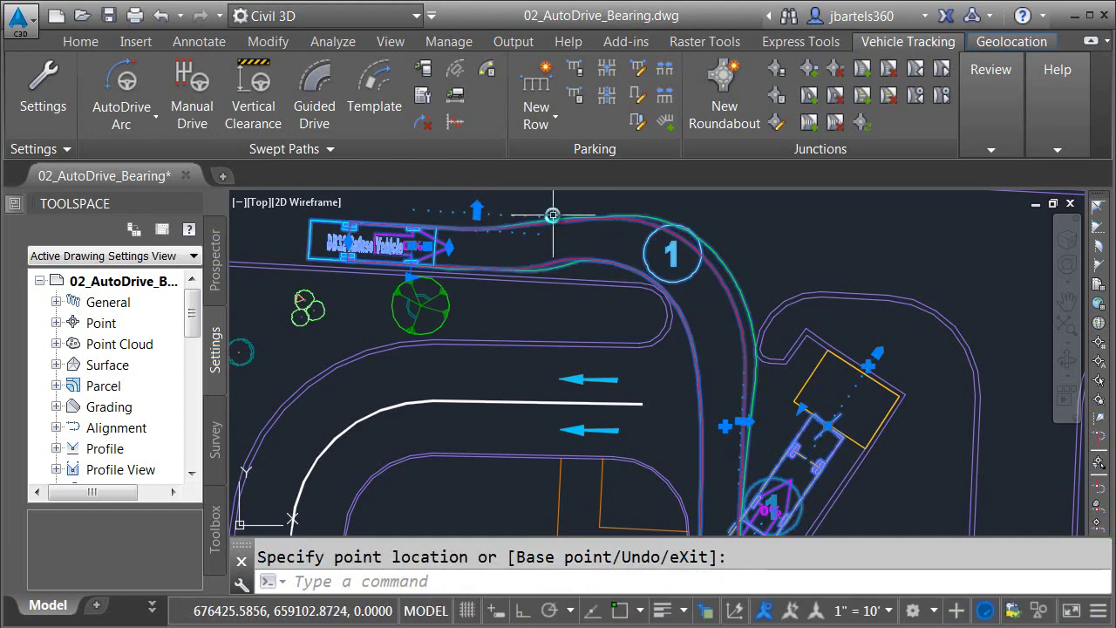
{"action": "key", "text": "Escape"}
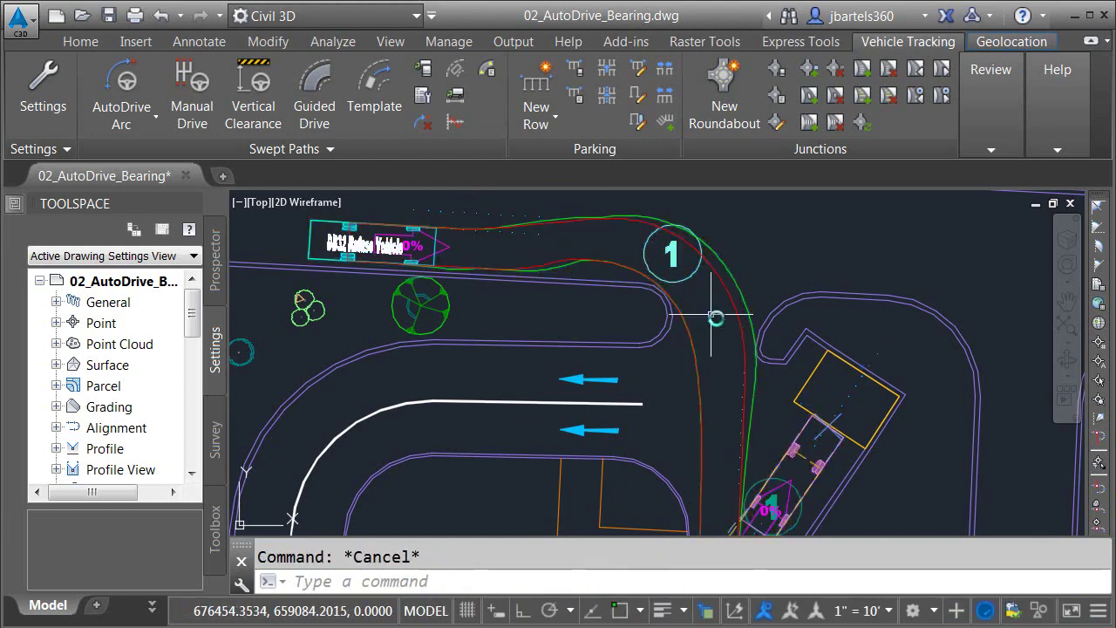
{"action": "scroll", "coordinate": [723, 340], "scroll_direction": "up", "scroll_amount": 5}
{"action": "scroll", "coordinate": [723, 340], "scroll_direction": "down", "scroll_amount": 5}
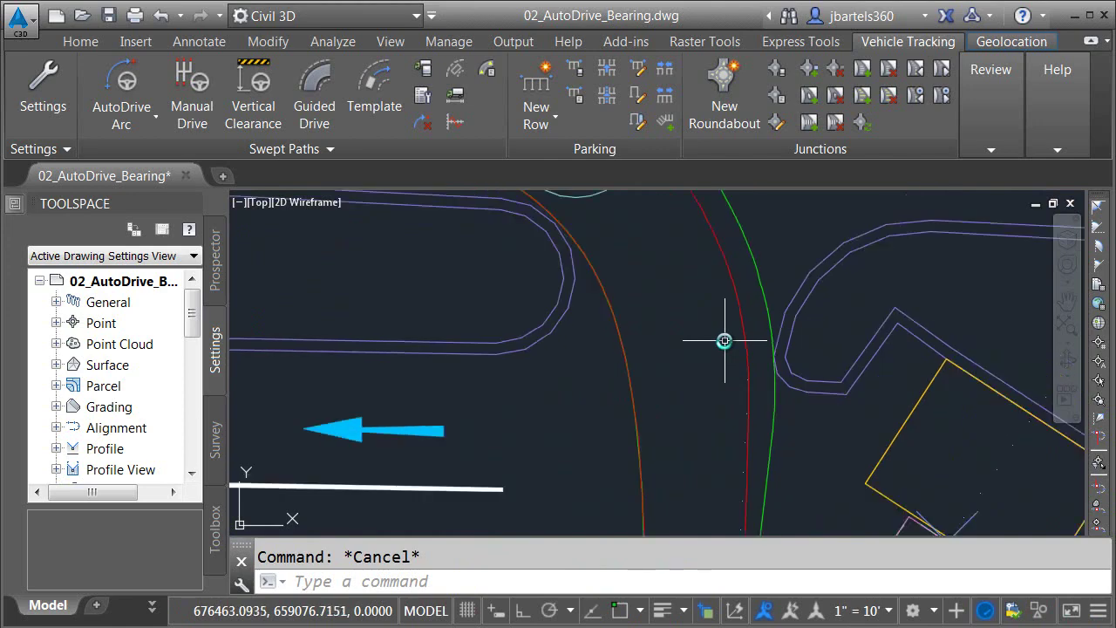
{"action": "mouse_move", "coordinate": [723, 389]}
{"action": "middle_mouse_down"}
{"action": "mouse_move", "coordinate": [715, 255]}
{"action": "mouse_move", "coordinate": [707, 302]}
{"action": "mouse_move", "coordinate": [655, 339]}
{"action": "middle_mouse_up"}
{"action": "scroll", "coordinate": [707, 301], "scroll_direction": "down", "scroll_amount": 3}
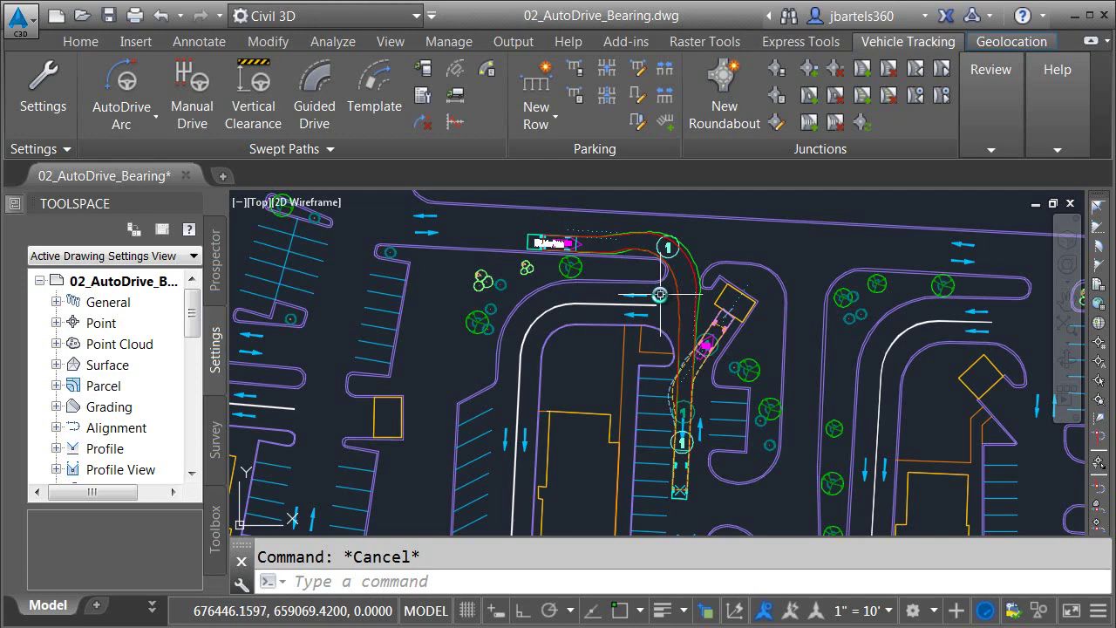
Turn on the $_Instructions layer for the large building east of the parking aisles
{"action": "middle_click_drag", "start_coordinate": [934, 331], "coordinate": [353, 334]}
{"action": "middle_click_drag", "start_coordinate": [734, 332], "coordinate": [563, 366]}
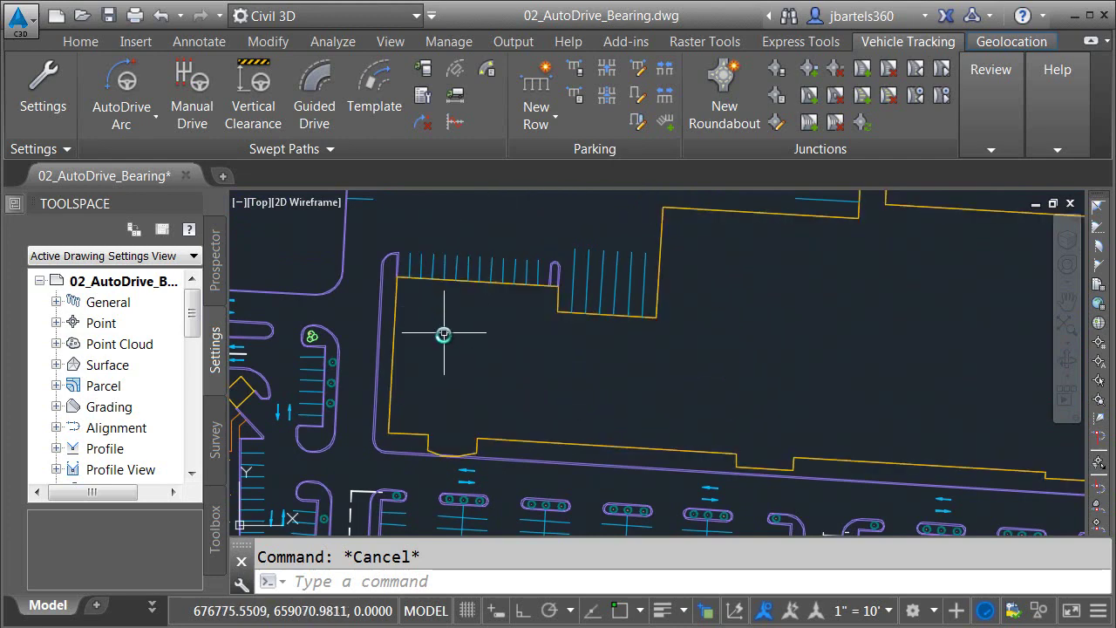
{"action": "left_click", "coordinate": [83, 42]}
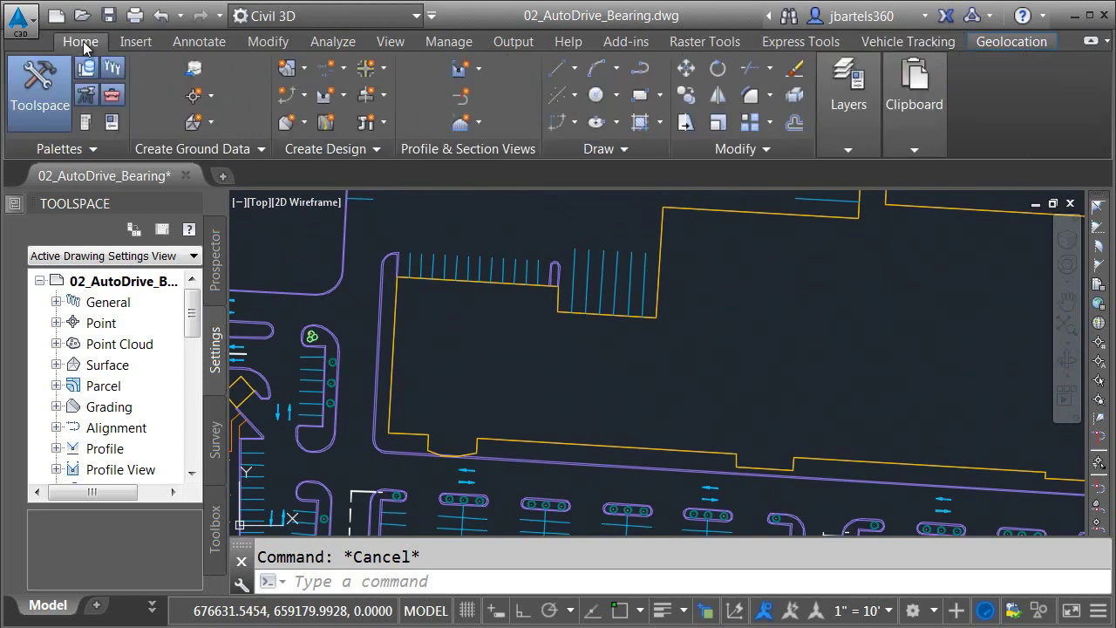
{"action": "left_click", "coordinate": [848, 153]}
{"action": "left_click", "coordinate": [1001, 173]}
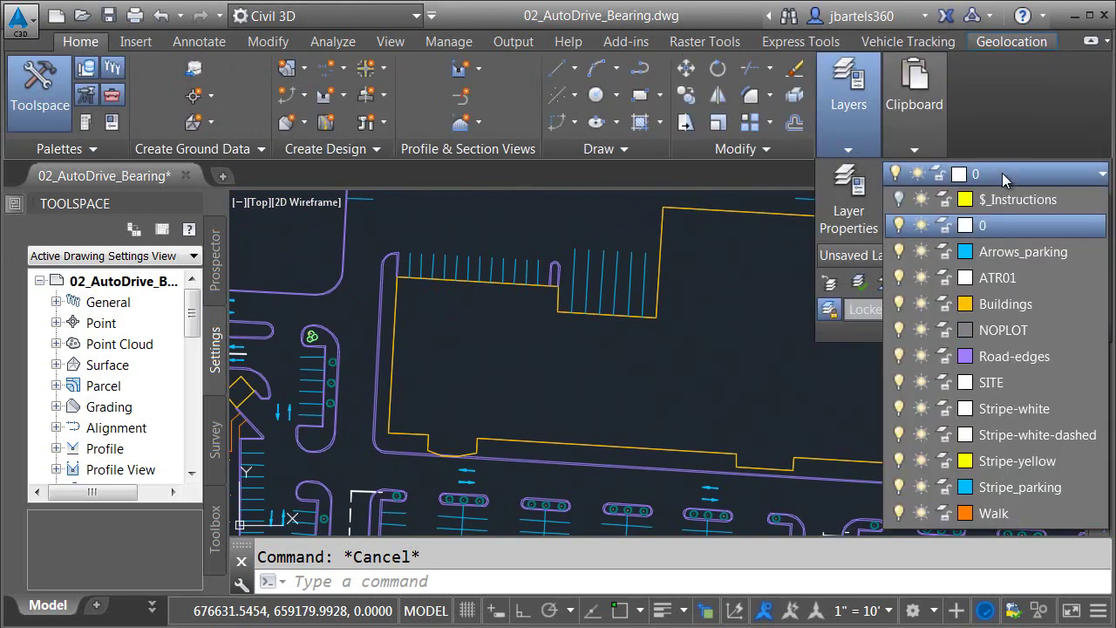
{"action": "left_click", "coordinate": [898, 199]}
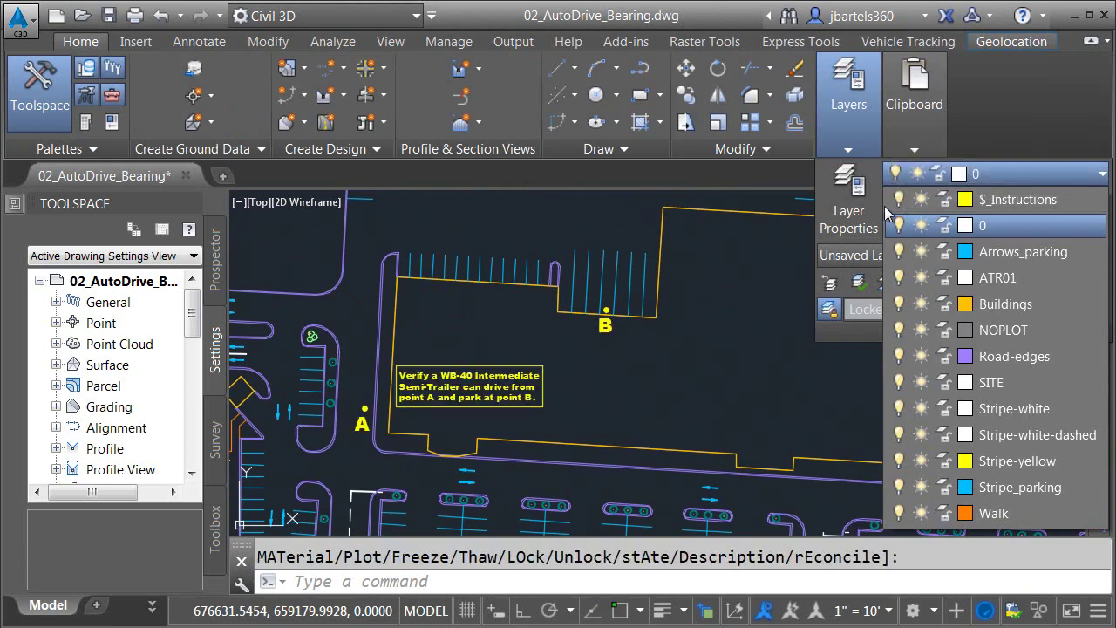
Start an AutoDrive Arc path with the WB-40 - Intermediate Semi-Trailer from the drawing's vehicle pool
{"action": "middle_click_drag", "start_coordinate": [479, 325], "coordinate": [524, 384]}
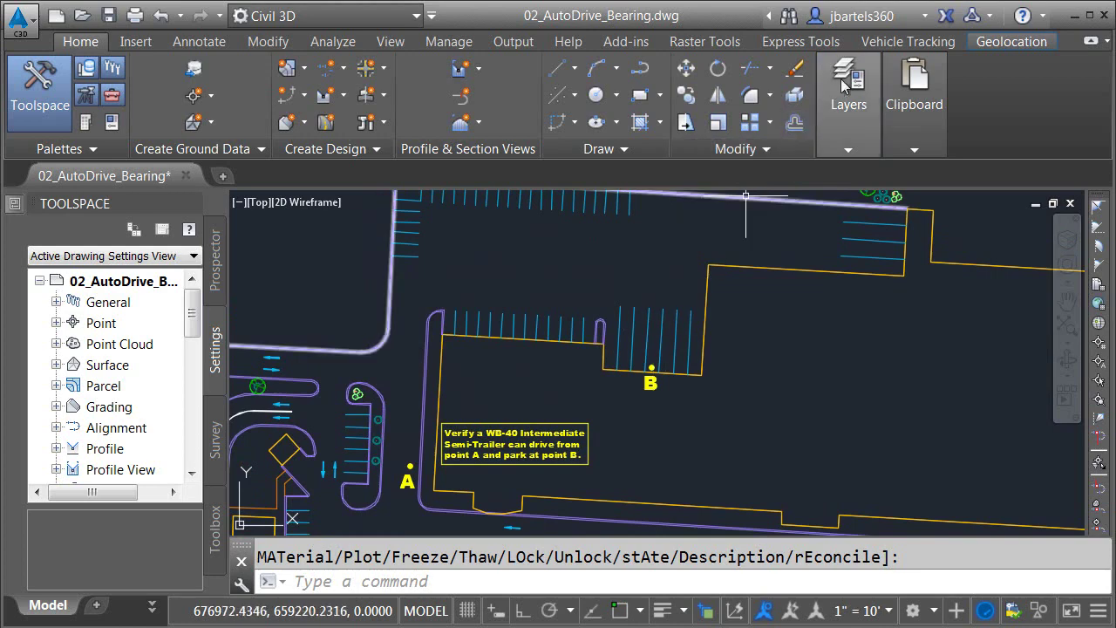
{"action": "left_click", "coordinate": [898, 41]}
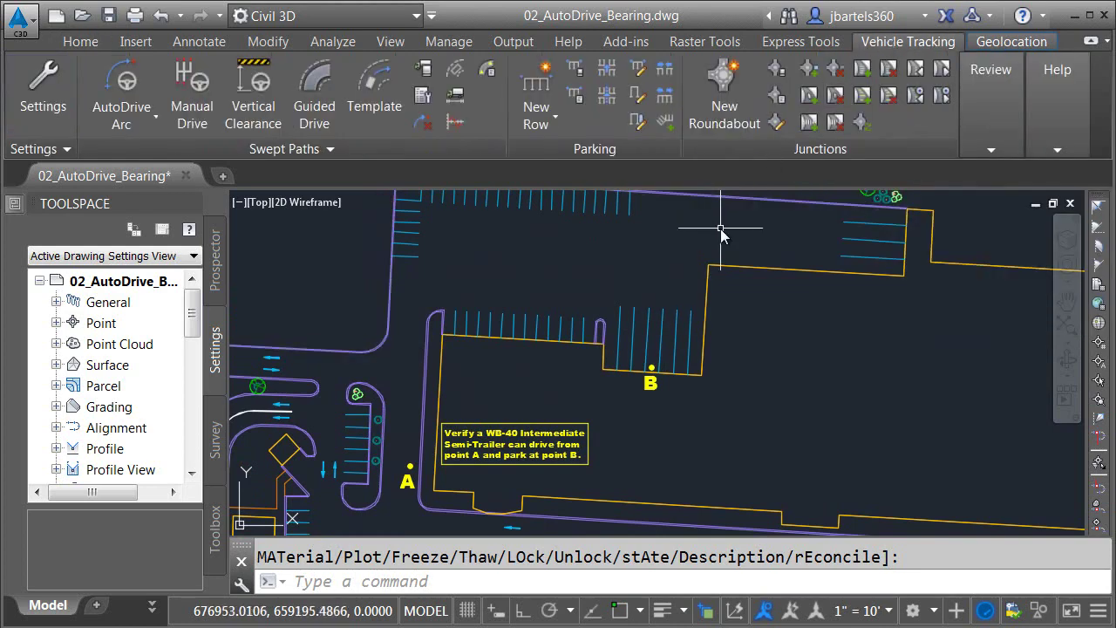
{"action": "left_click", "coordinate": [121, 117]}
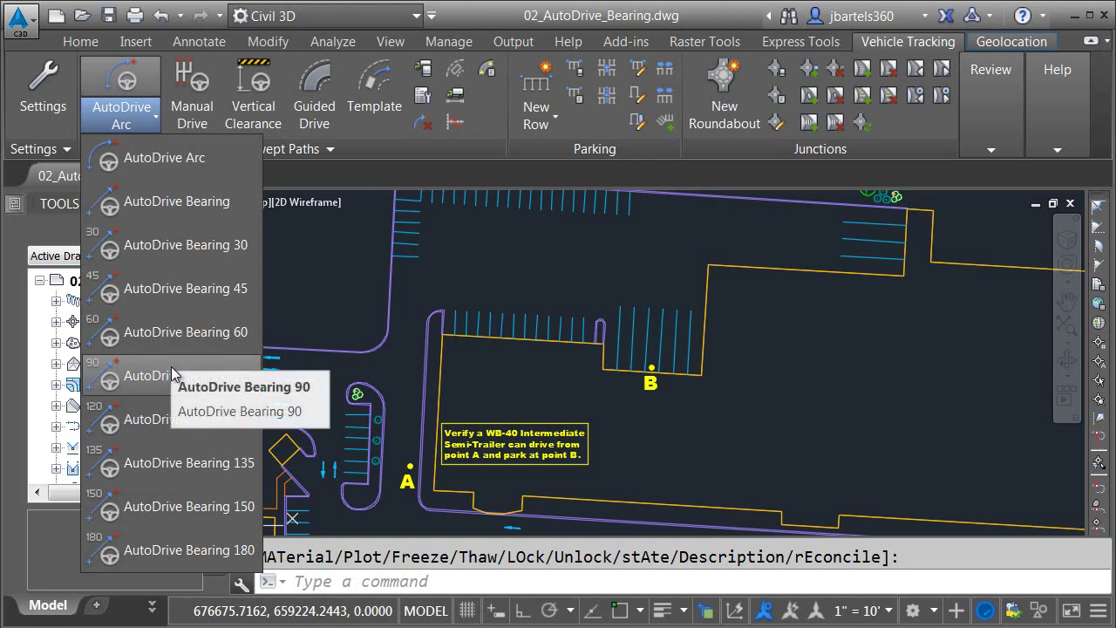
{"action": "left_click", "coordinate": [122, 80]}
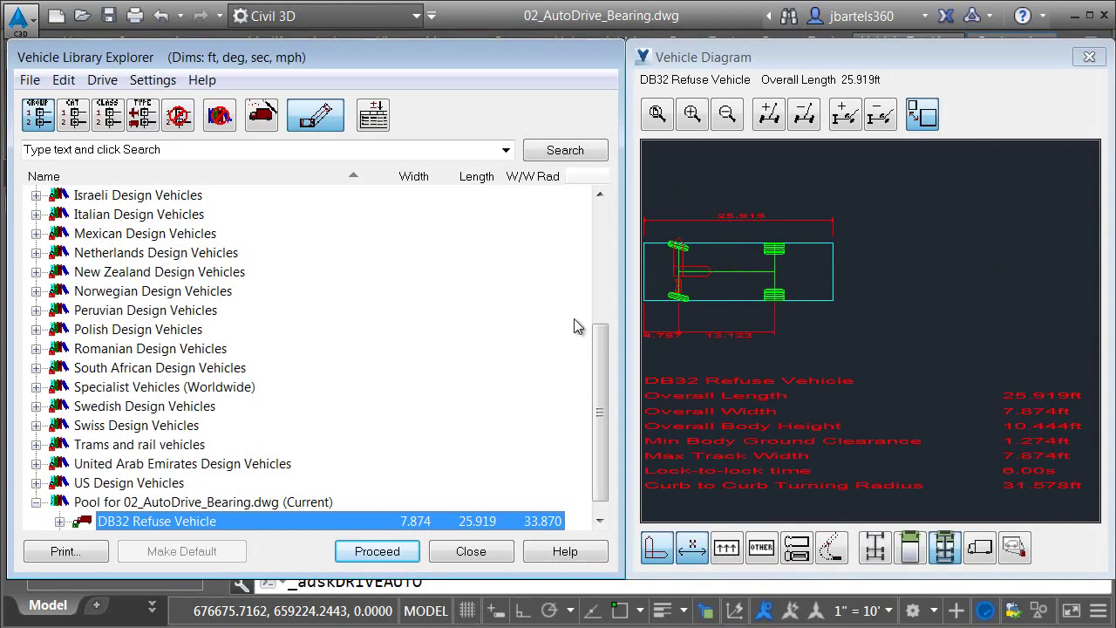
{"action": "scroll", "coordinate": [599, 354], "scroll_direction": "down", "scroll_amount": 1}
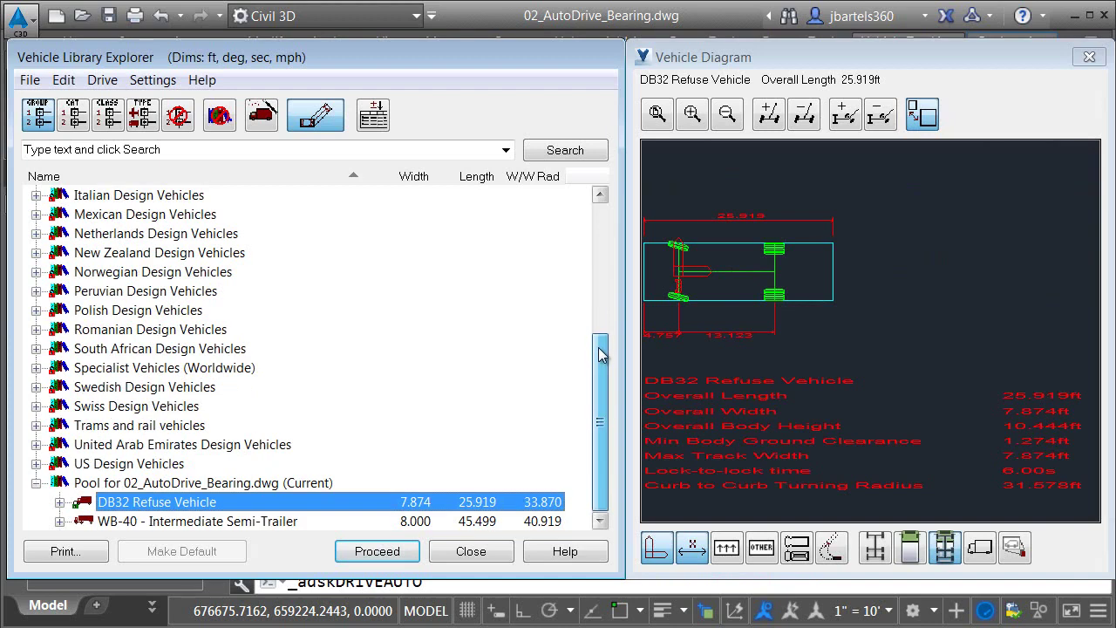
{"action": "double_click", "coordinate": [170, 521]}
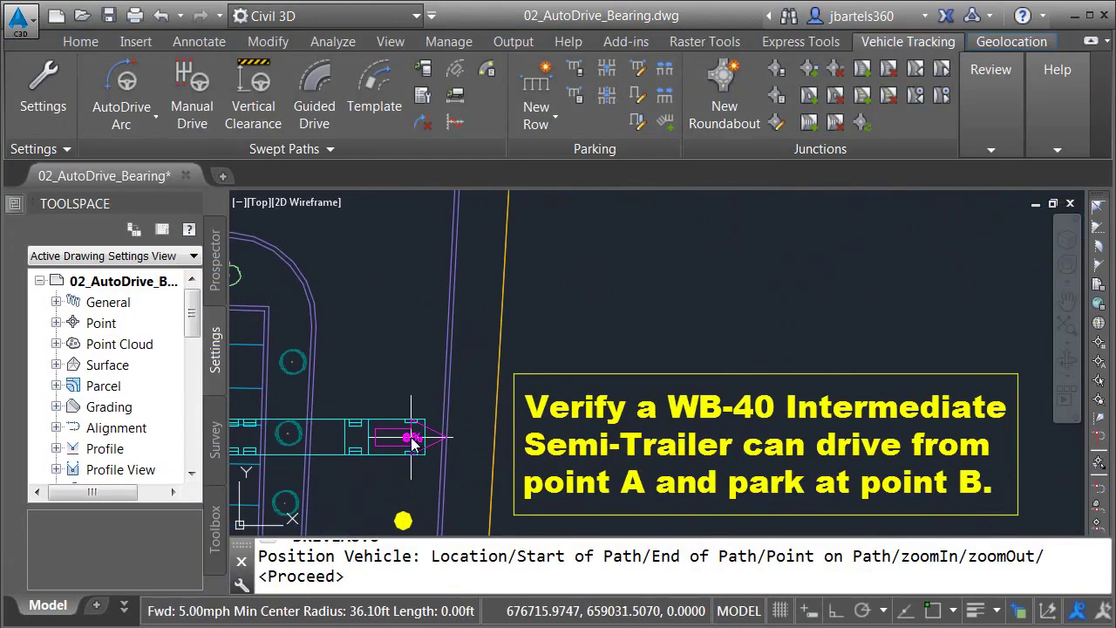
Place the semi-trailer at point A in the drive west of the building, heading north, and accept its position
{"action": "left_click", "coordinate": [422, 397]}
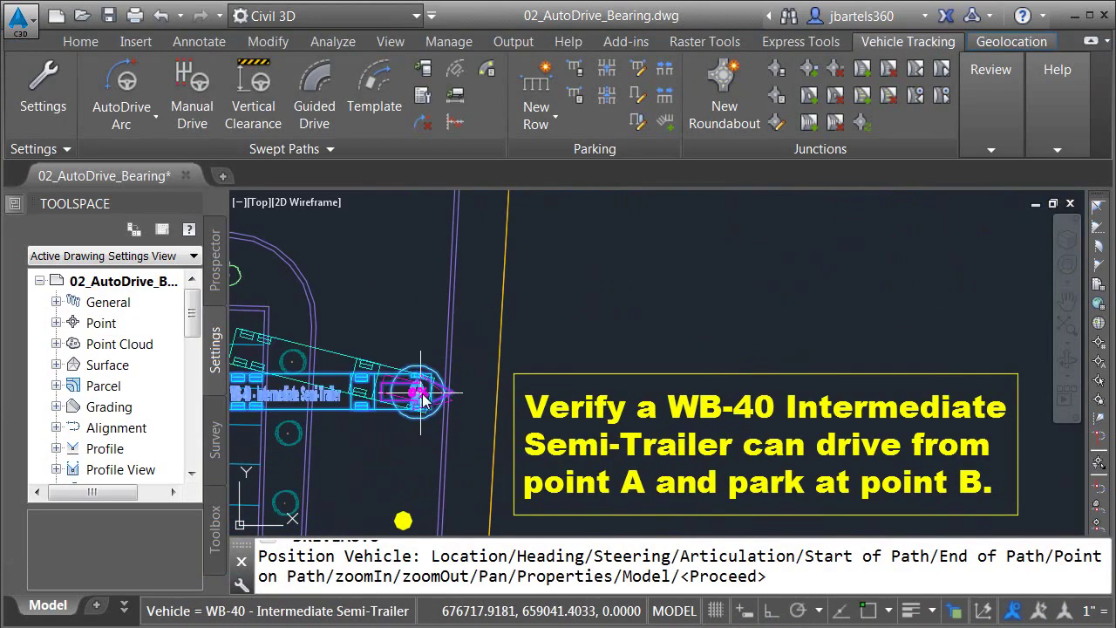
{"action": "left_click", "coordinate": [422, 282]}
{"action": "left_click", "coordinate": [806, 372]}
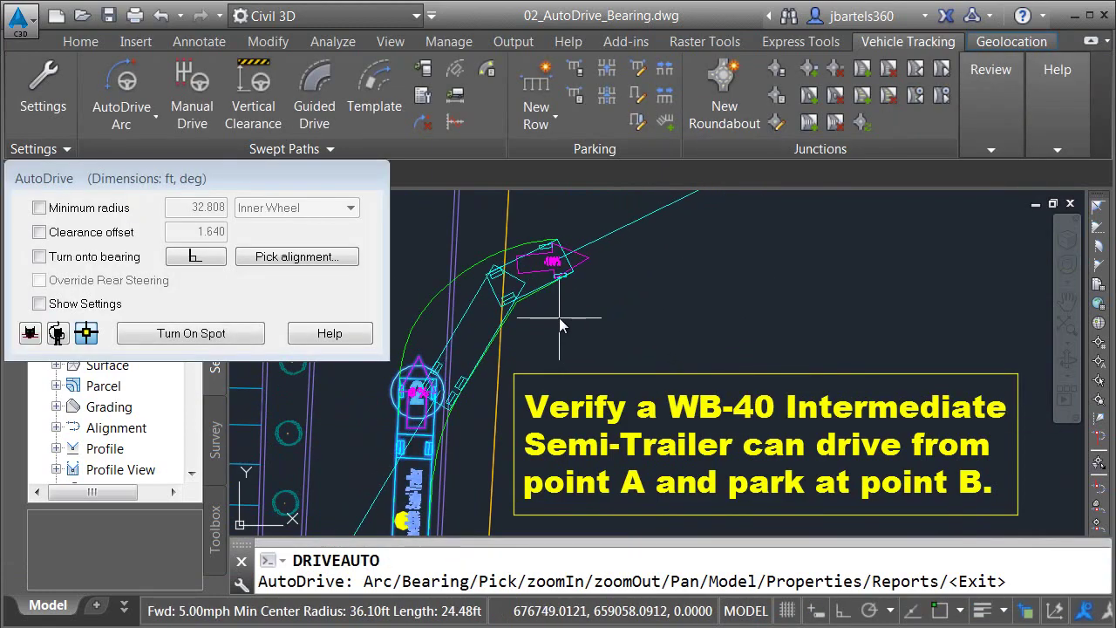
Drive the semi-trailer straight north along the building's west curb to the curved curb end at the northwest corner
{"action": "scroll", "coordinate": [560, 318], "scroll_direction": "down", "scroll_amount": 4}
{"action": "middle_click_drag", "start_coordinate": [582, 289], "coordinate": [614, 440]}
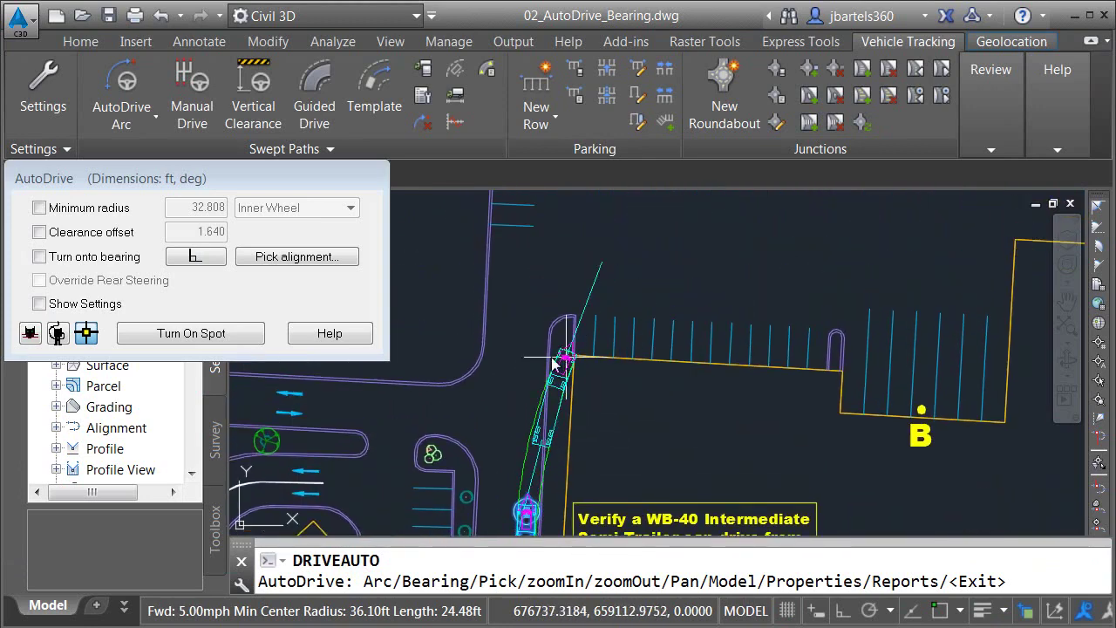
{"action": "scroll", "coordinate": [534, 344], "scroll_direction": "up", "scroll_amount": 2}
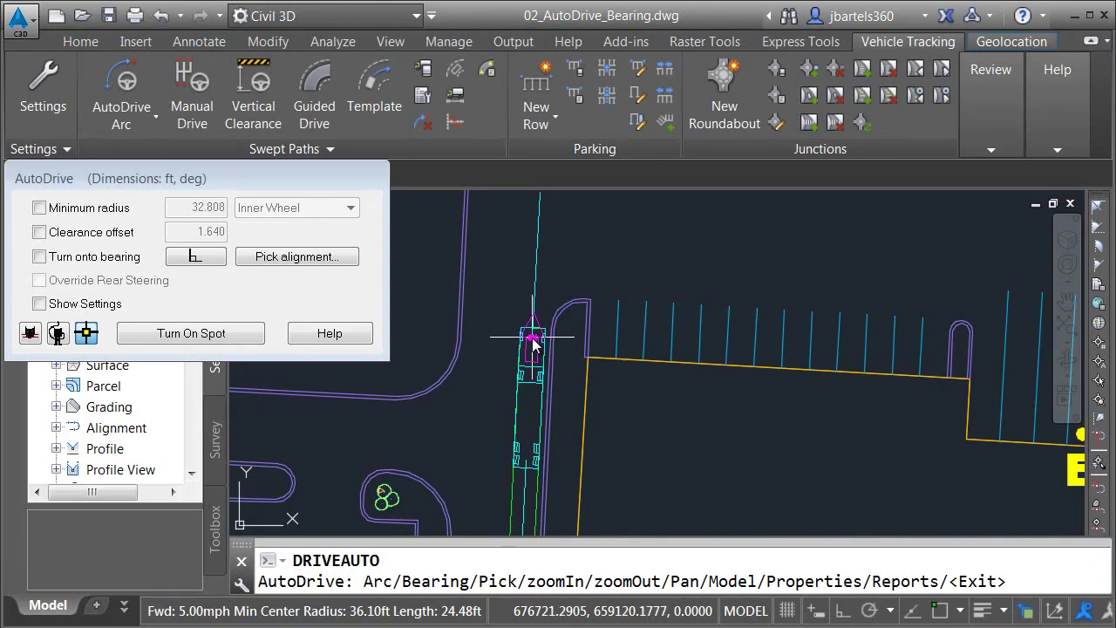
{"action": "left_click", "coordinate": [534, 344]}
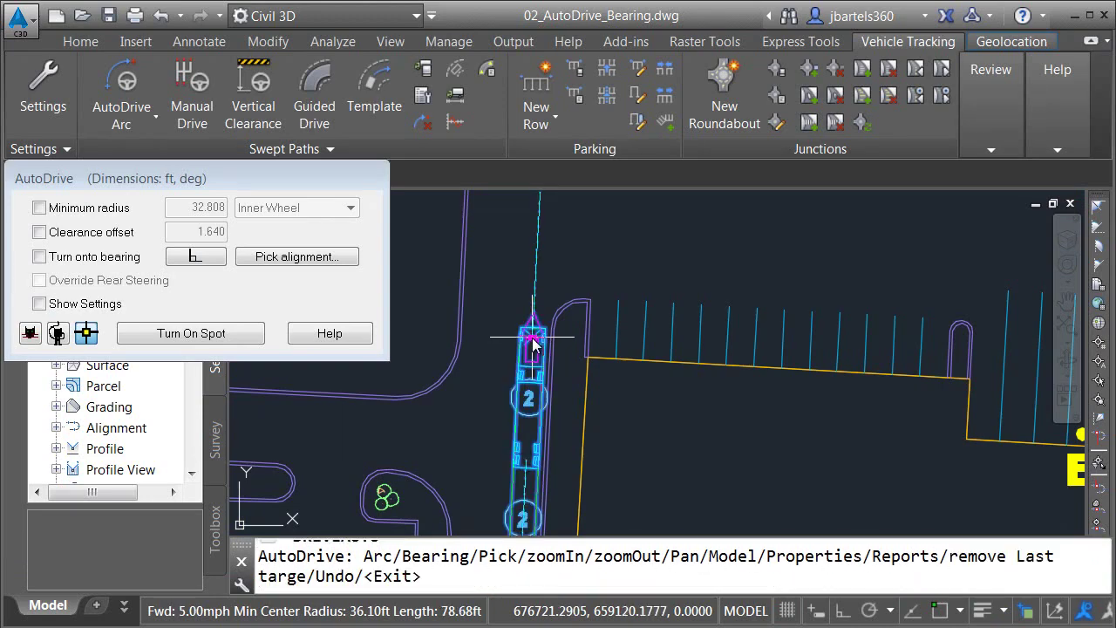
Turn the semi-trailer onto the bearing of the northern site curb and drive it east to the stalls at the far end
{"action": "left_click", "coordinate": [40, 257]}
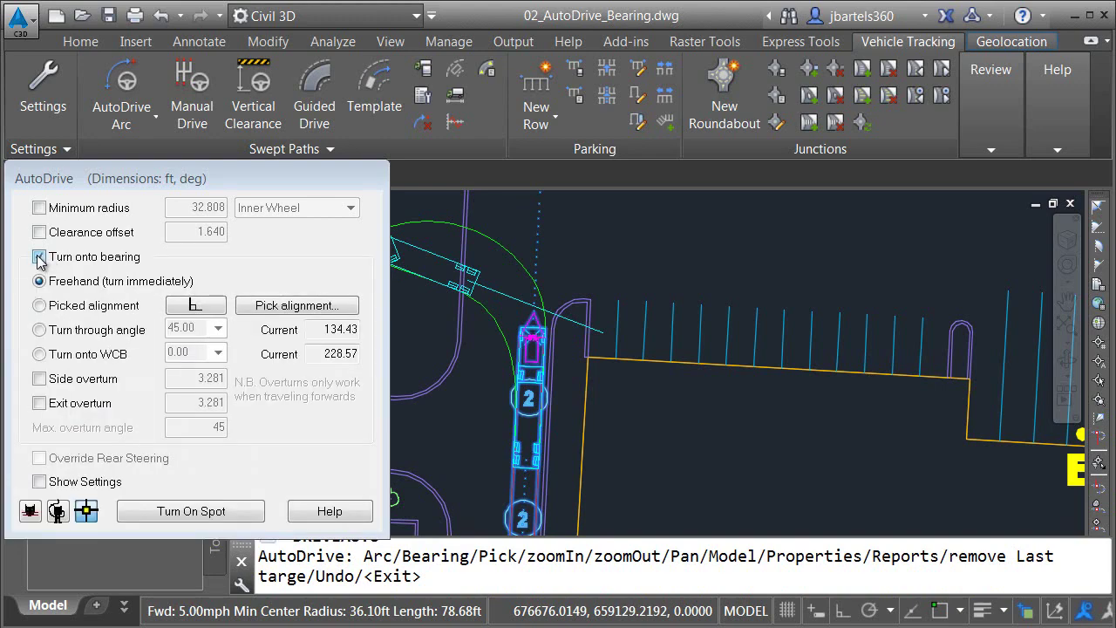
{"action": "left_click", "coordinate": [267, 306]}
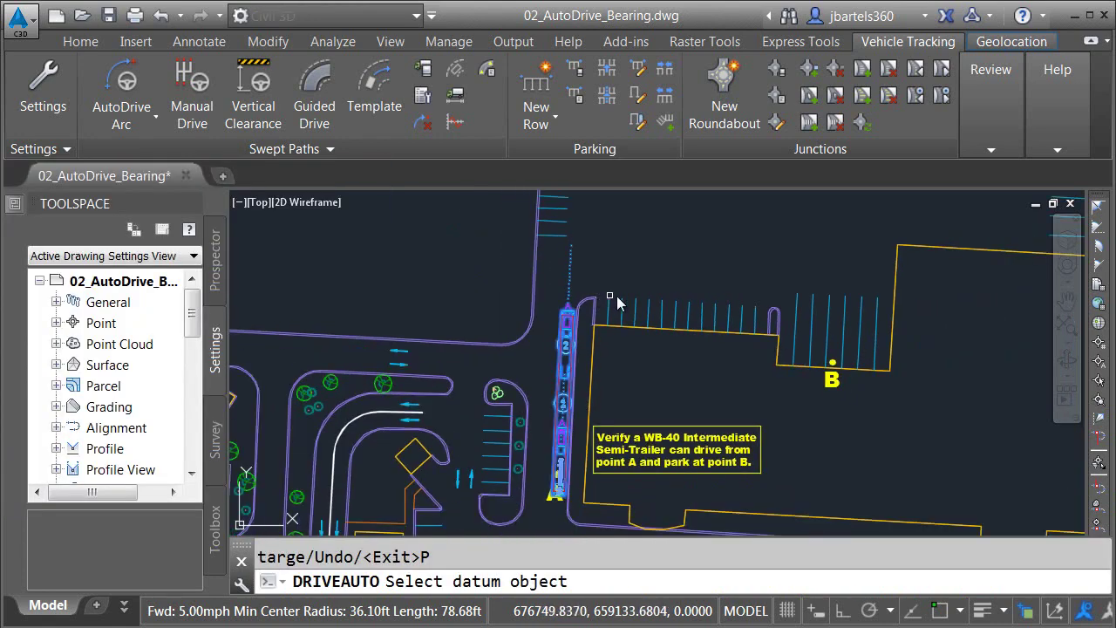
{"action": "middle_click_drag", "start_coordinate": [660, 284], "coordinate": [560, 369]}
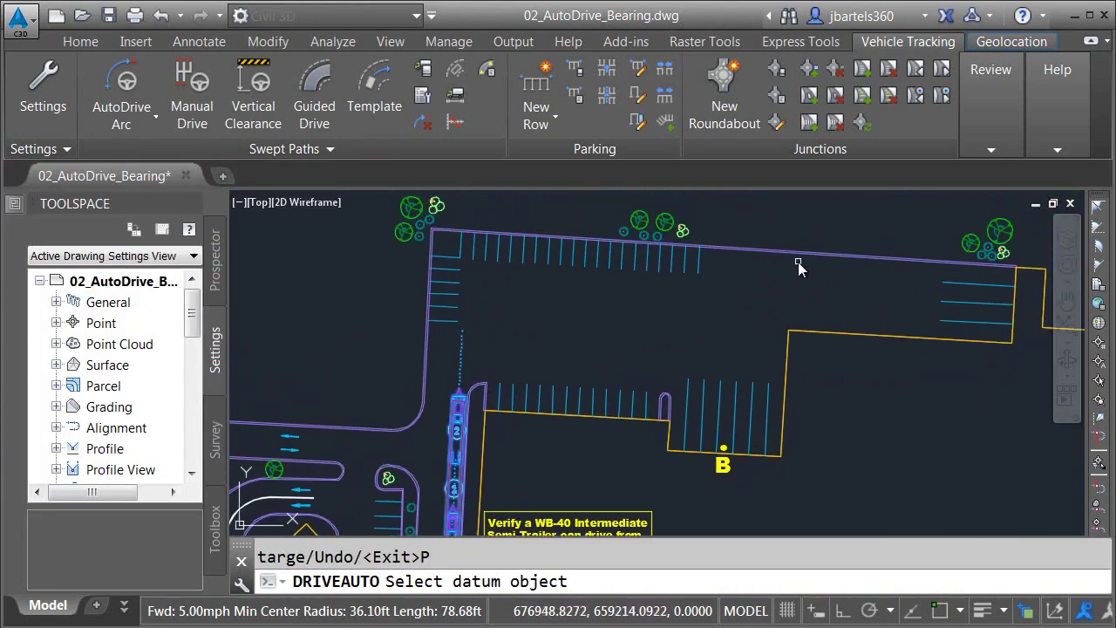
{"action": "left_click", "coordinate": [748, 252]}
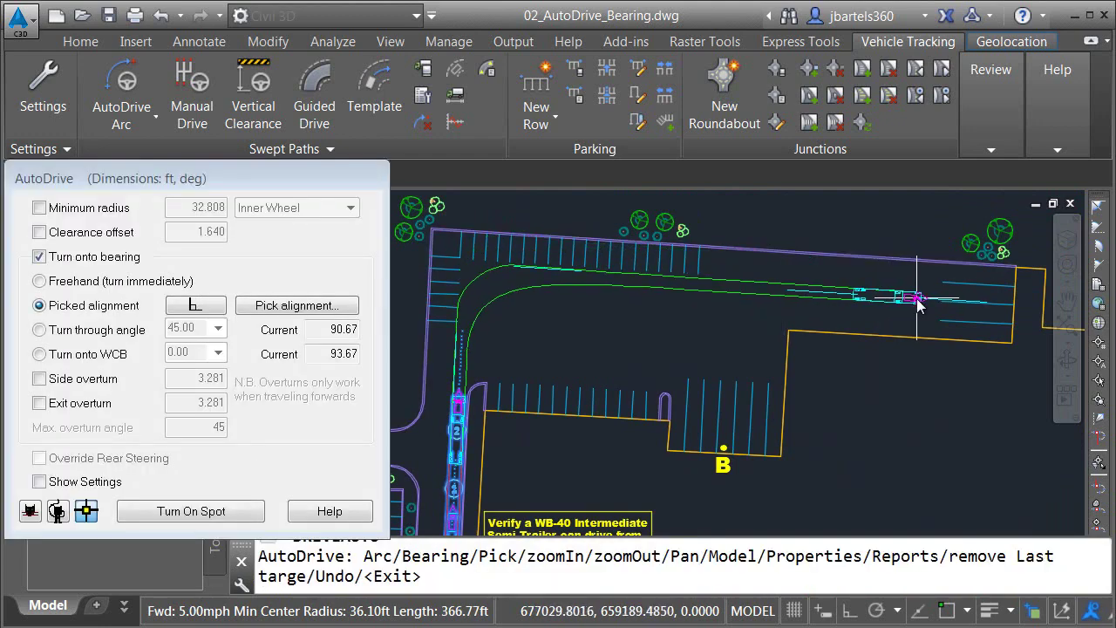
{"action": "left_click", "coordinate": [918, 299]}
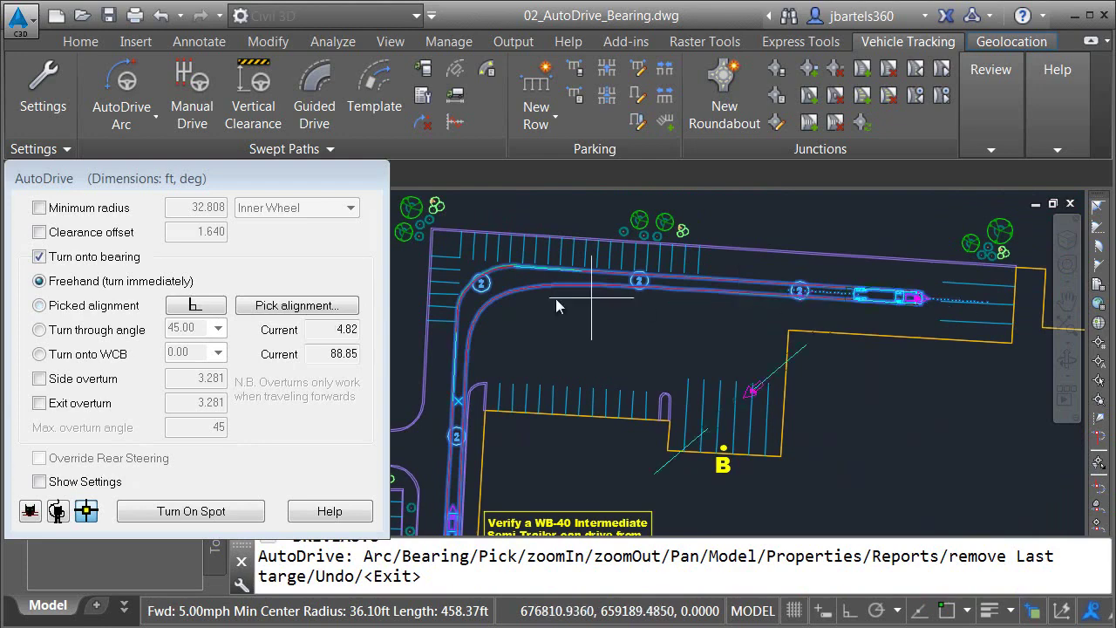
Pick a parking stripe at point B as alignment, reverse the semi-trailer into the stall up to the building edge, and end the path
{"action": "left_click", "coordinate": [343, 310]}
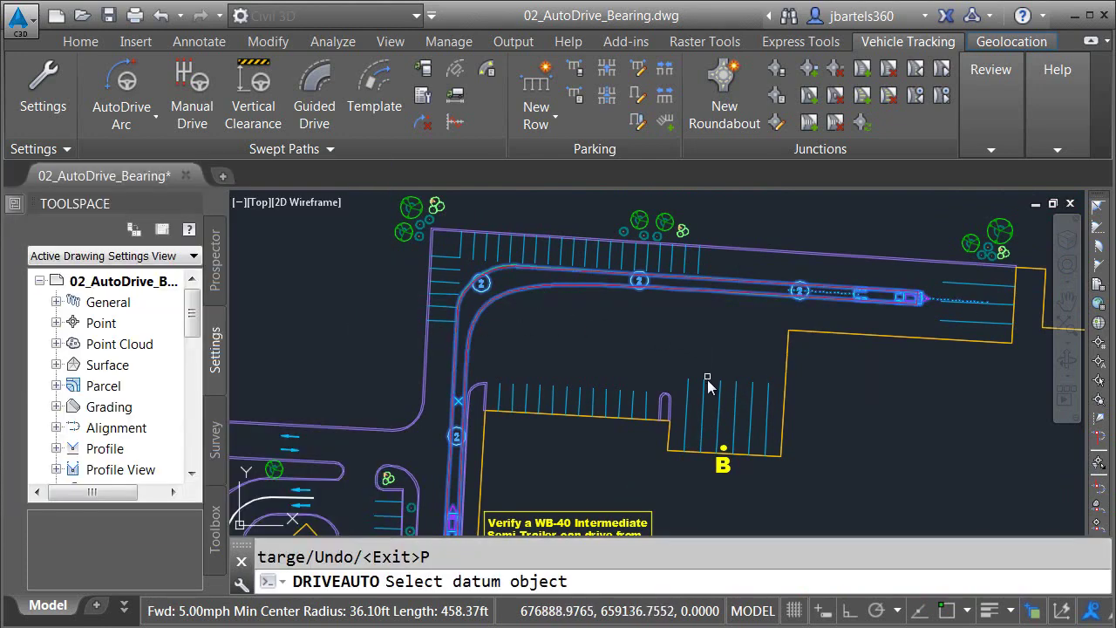
{"action": "left_click", "coordinate": [723, 447]}
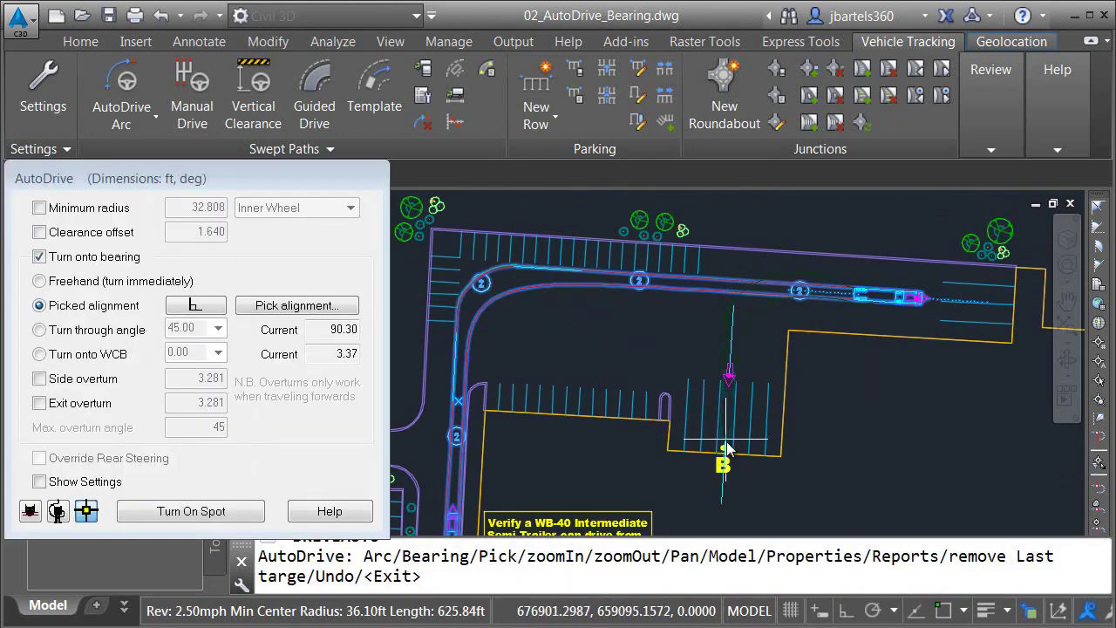
{"action": "scroll", "coordinate": [726, 449], "scroll_direction": "up", "scroll_amount": 6}
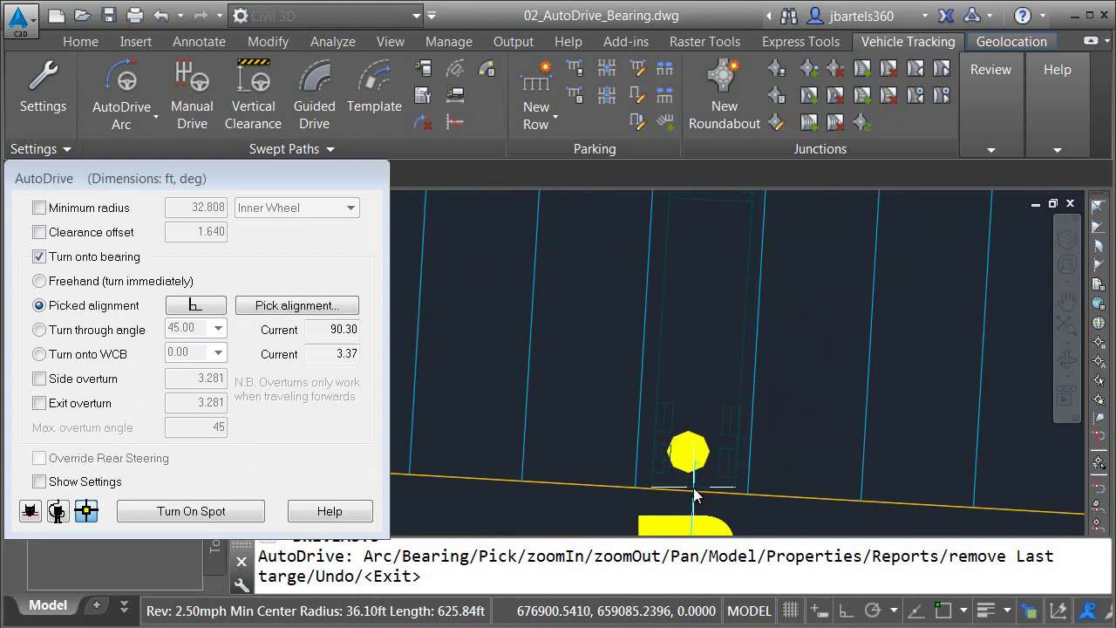
{"action": "left_click", "coordinate": [696, 371]}
{"action": "key", "text": "Escape"}
{"action": "scroll", "coordinate": [704, 372], "scroll_direction": "down", "scroll_amount": 6}
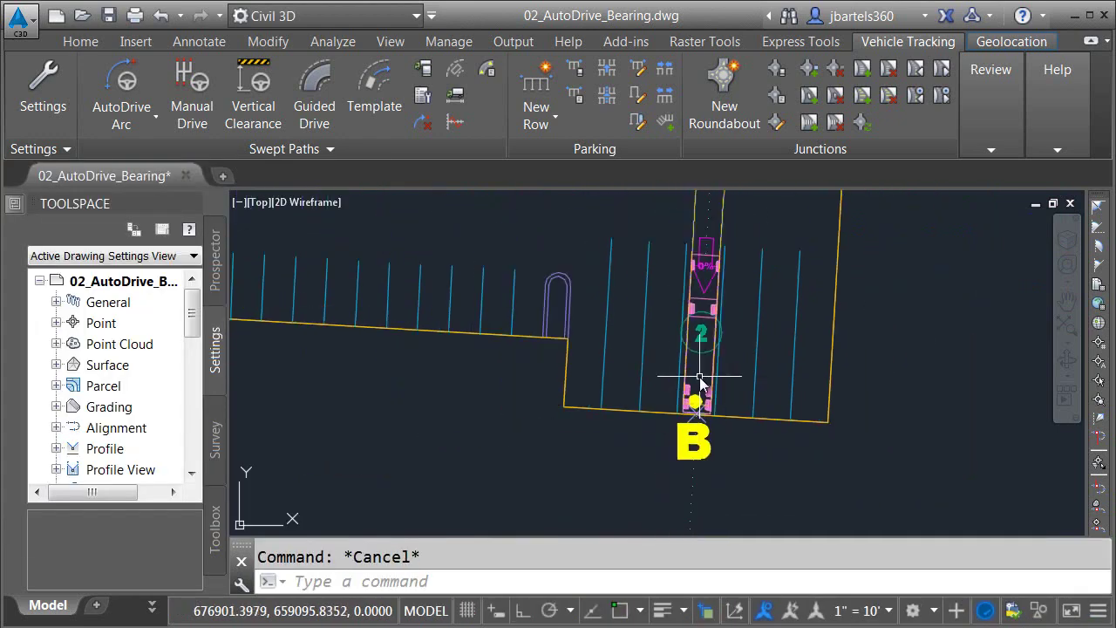
Move the swept path's grip at the eastern reversing point slightly north toward the site curb
{"action": "middle_click_drag", "start_coordinate": [736, 296], "coordinate": [738, 306]}
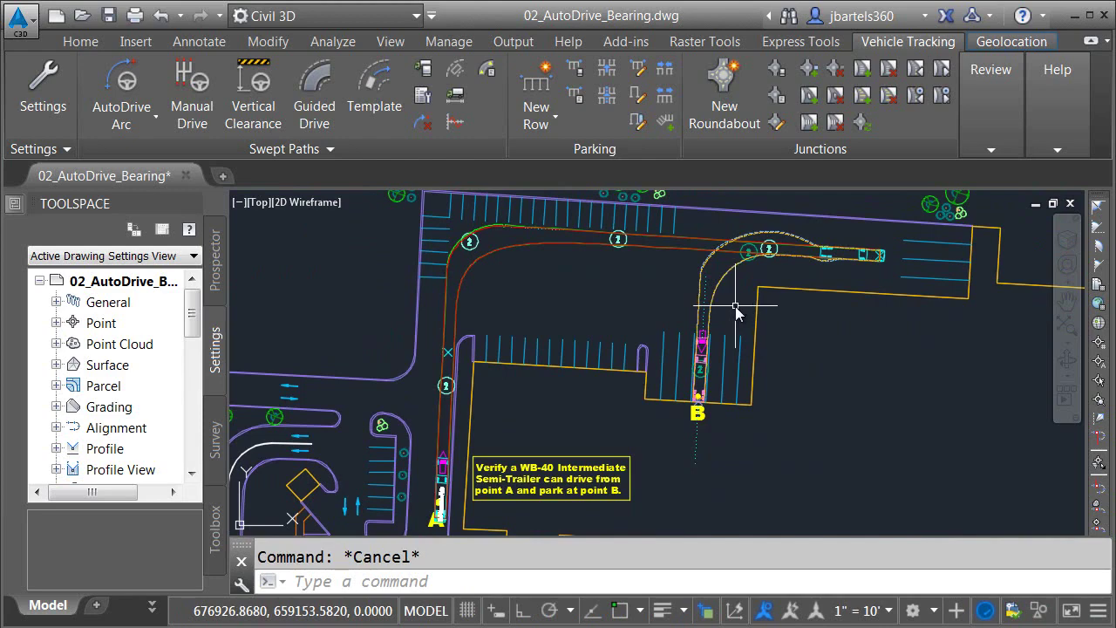
{"action": "left_click", "coordinate": [727, 279]}
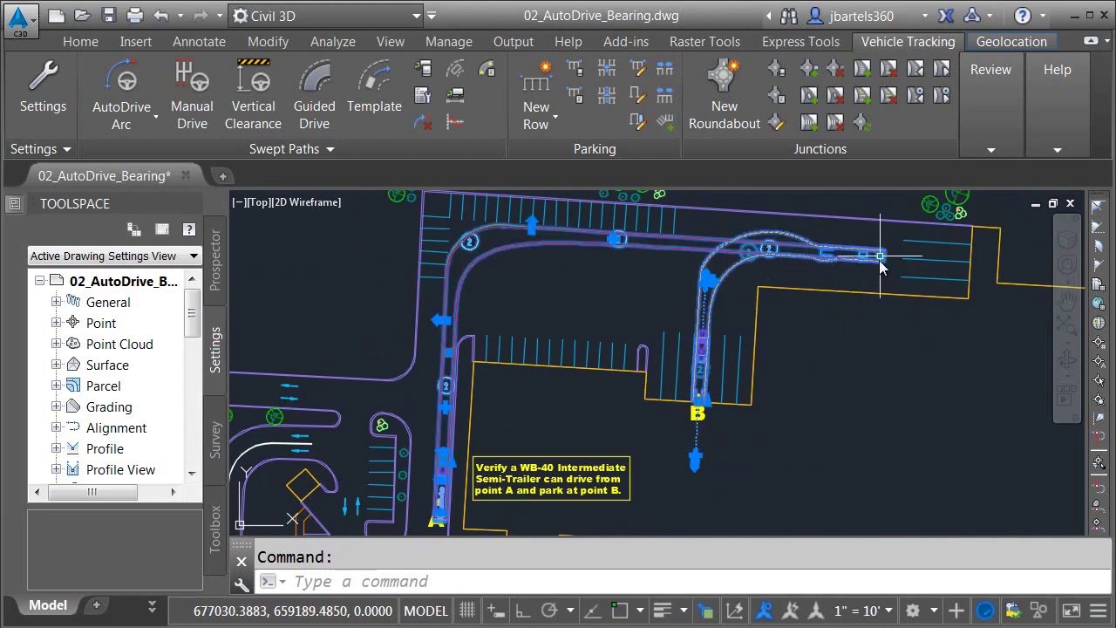
{"action": "left_click", "coordinate": [880, 257]}
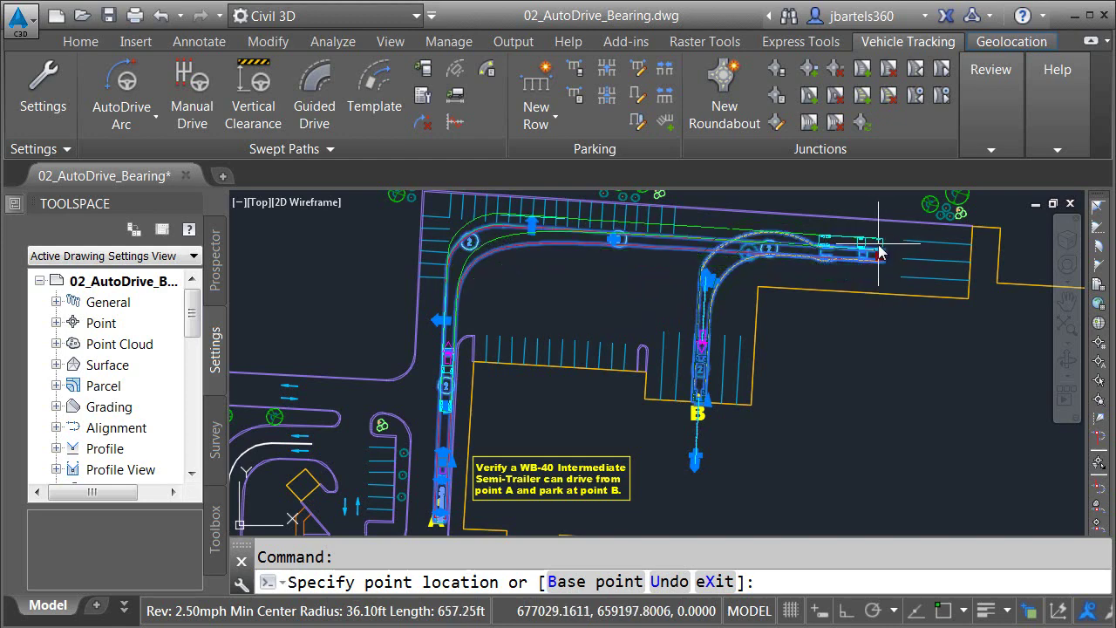
{"action": "left_click", "coordinate": [879, 251]}
Move the swept path's end grip from point B two stalls east along the building edge and deselect the path
{"action": "scroll", "coordinate": [695, 406], "scroll_direction": "up", "scroll_amount": 5}
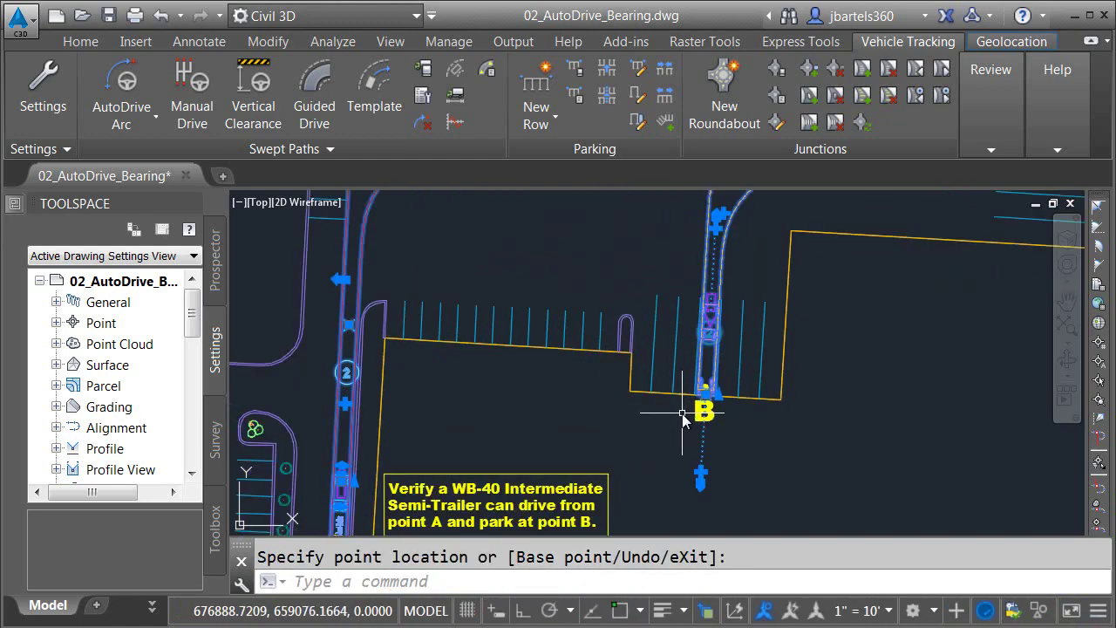
{"action": "left_click", "coordinate": [729, 357]}
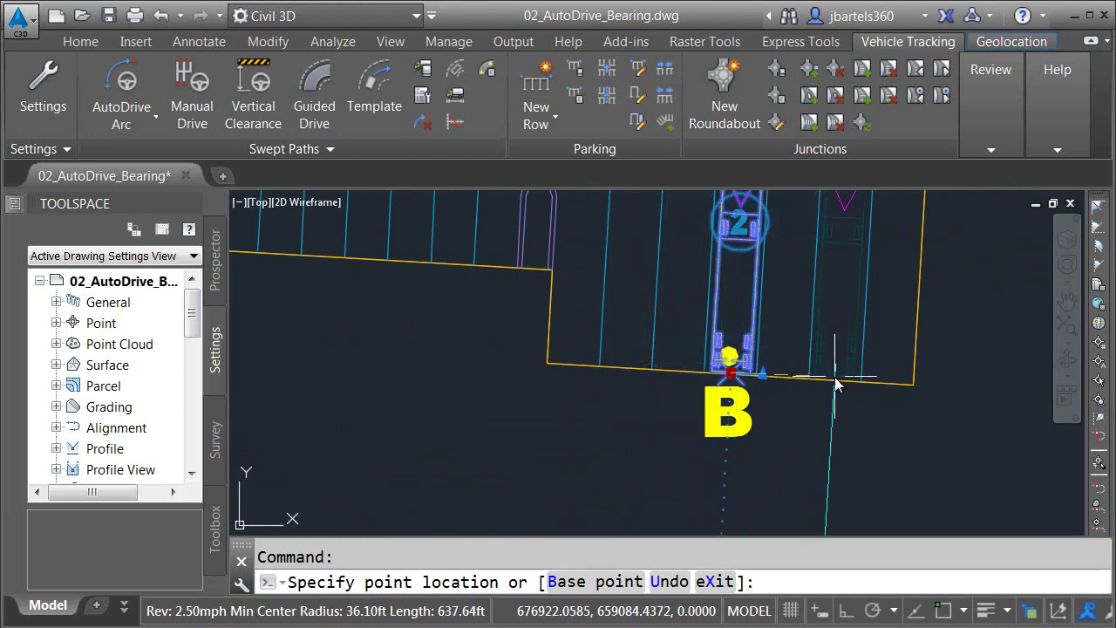
{"action": "key", "text": "Escape"}
{"action": "scroll", "coordinate": [777, 366], "scroll_direction": "down", "scroll_amount": 8}
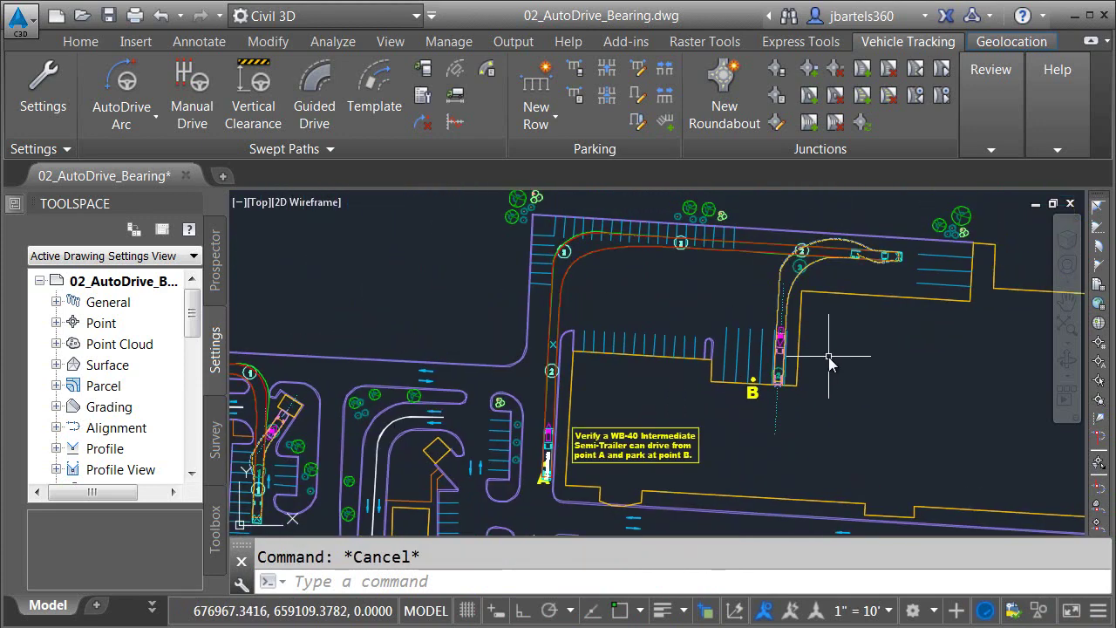